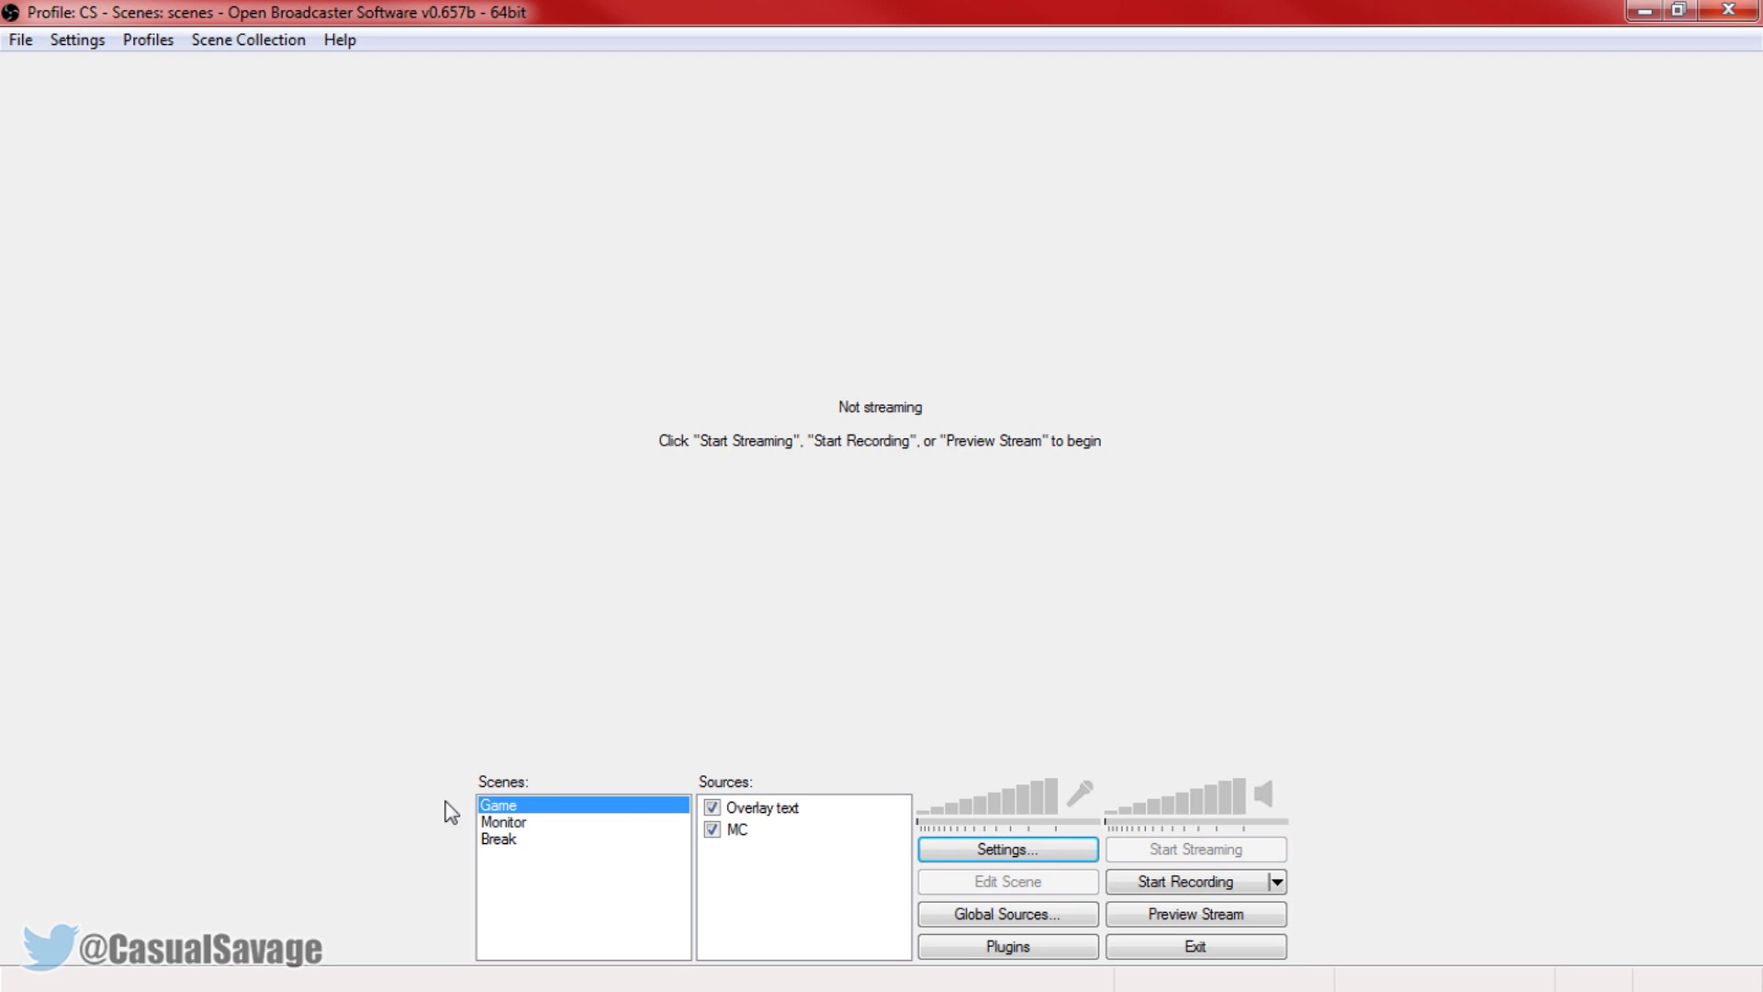
# Step: Set the x264 encoding Quality Balance to 9
pyautogui.click(1003, 849)
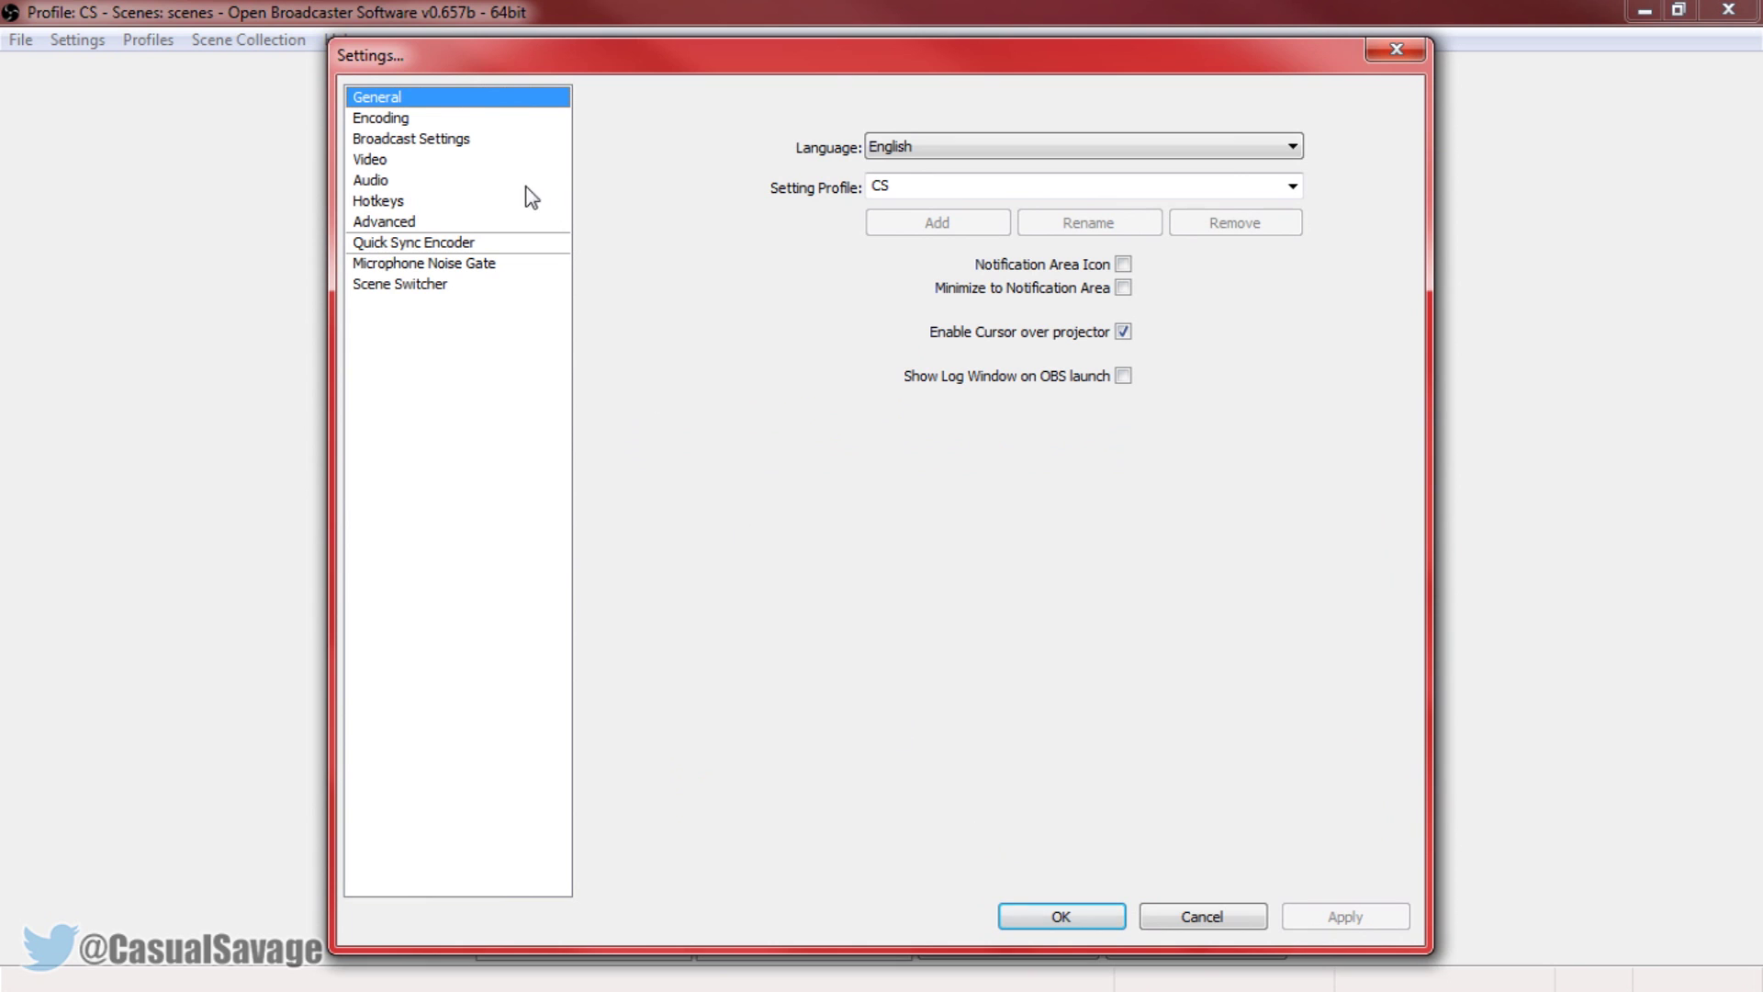
pyautogui.click(430, 119)
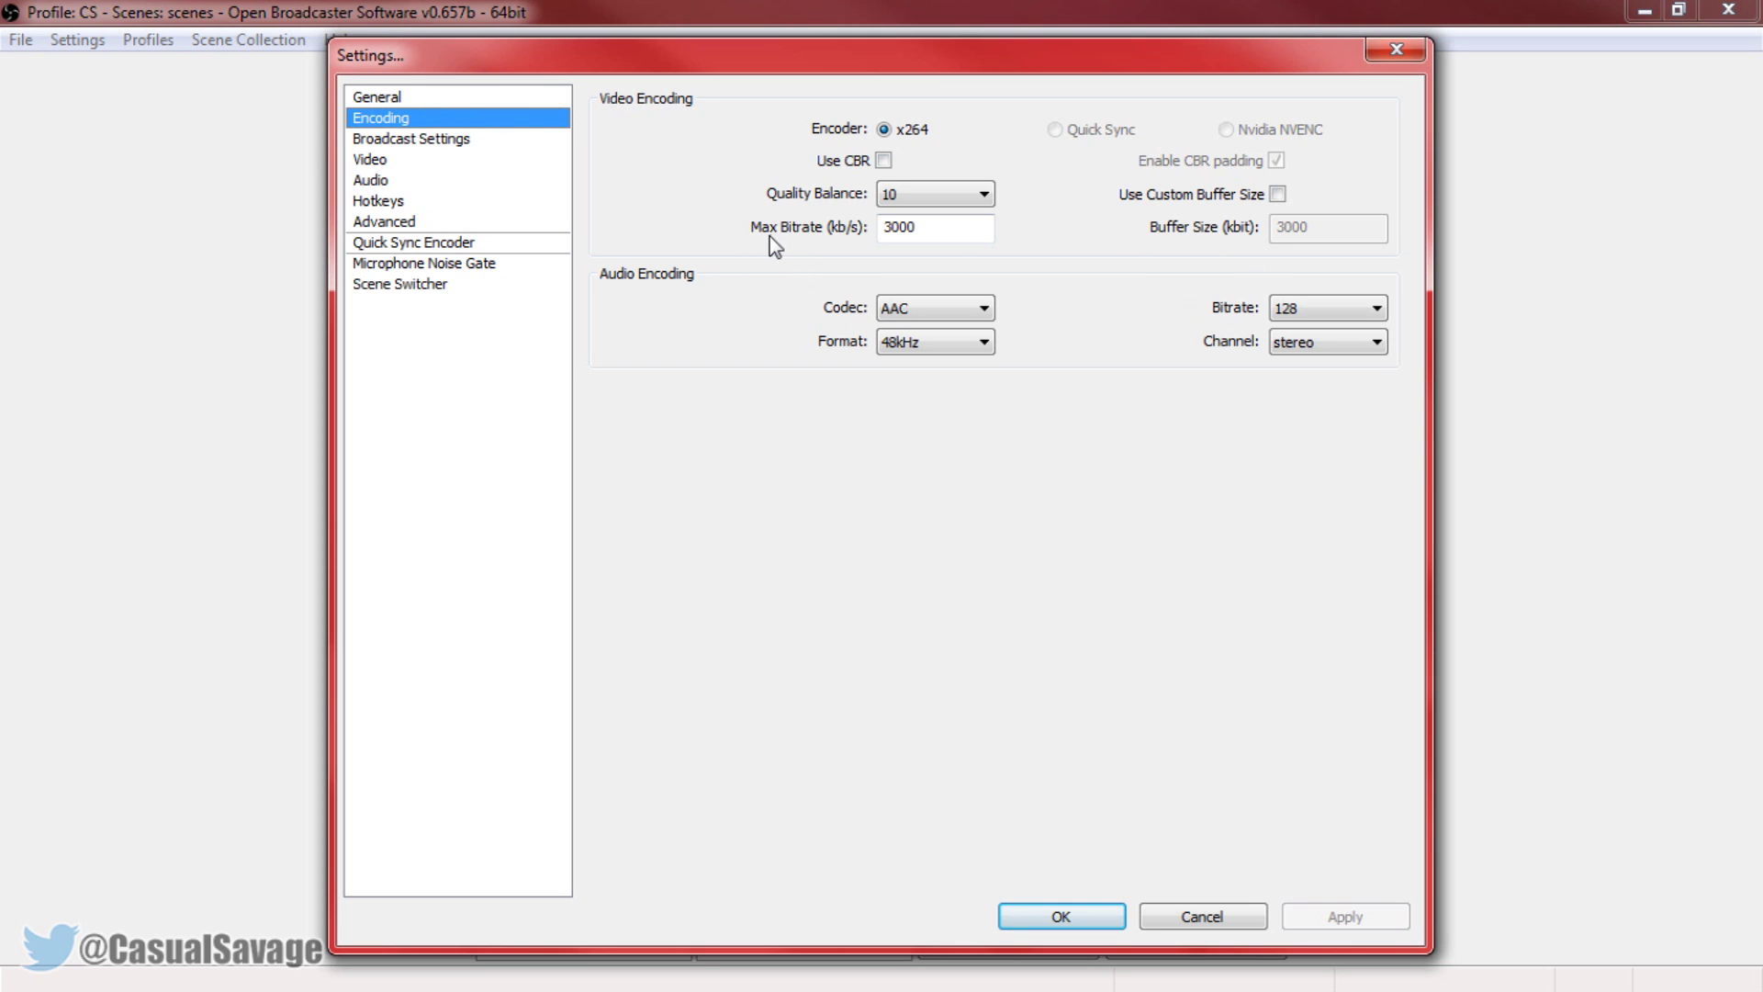
pyautogui.click(890, 198)
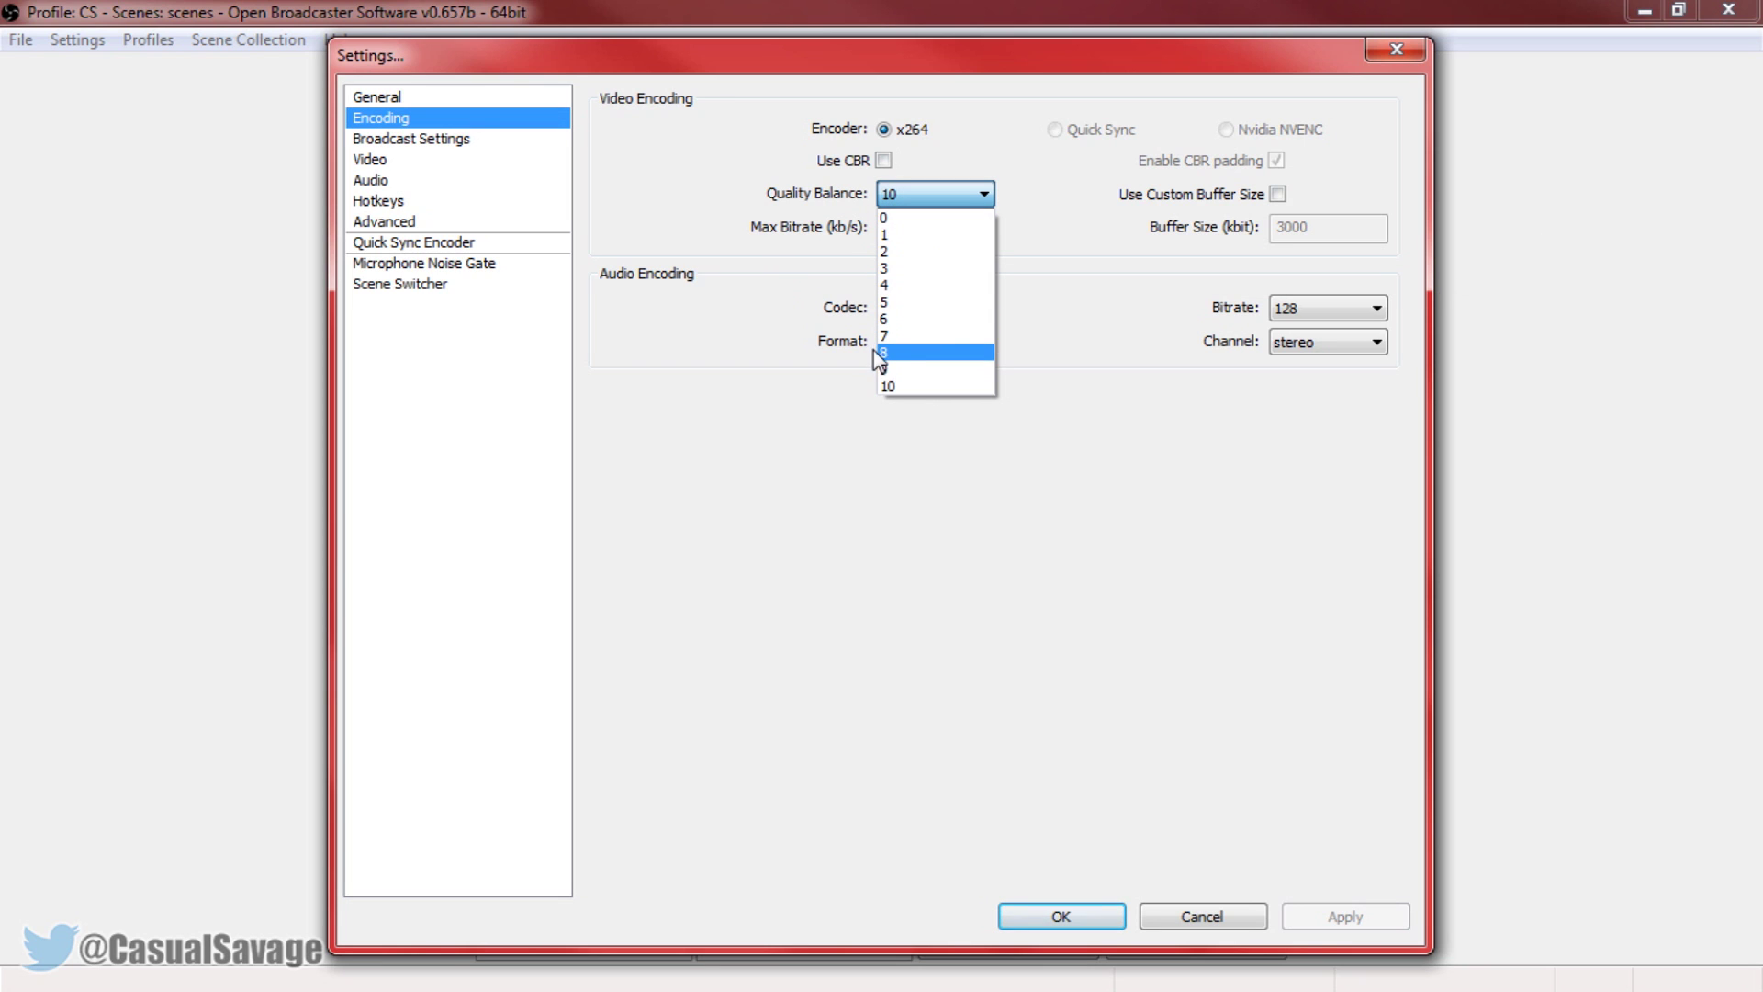
pyautogui.click(915, 369)
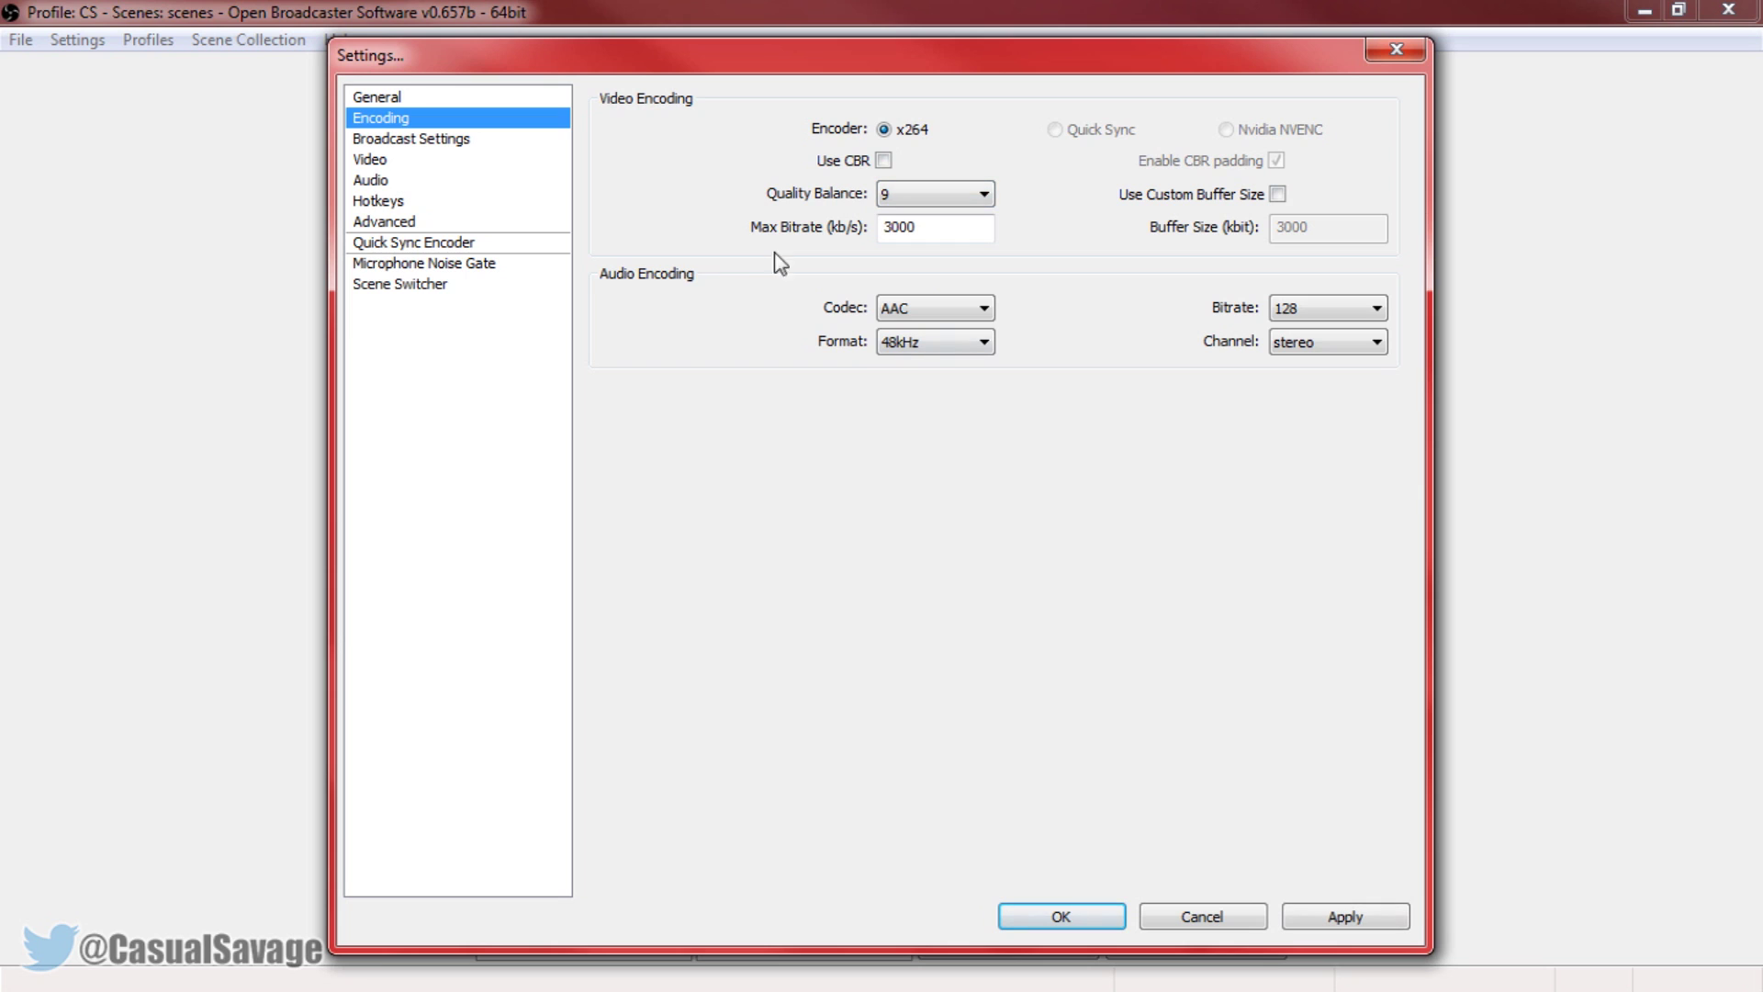
# Step: Enable Use Custom Buffer Size, keeping the 3000 kb/s max bitrate value
pyautogui.click(1276, 195)
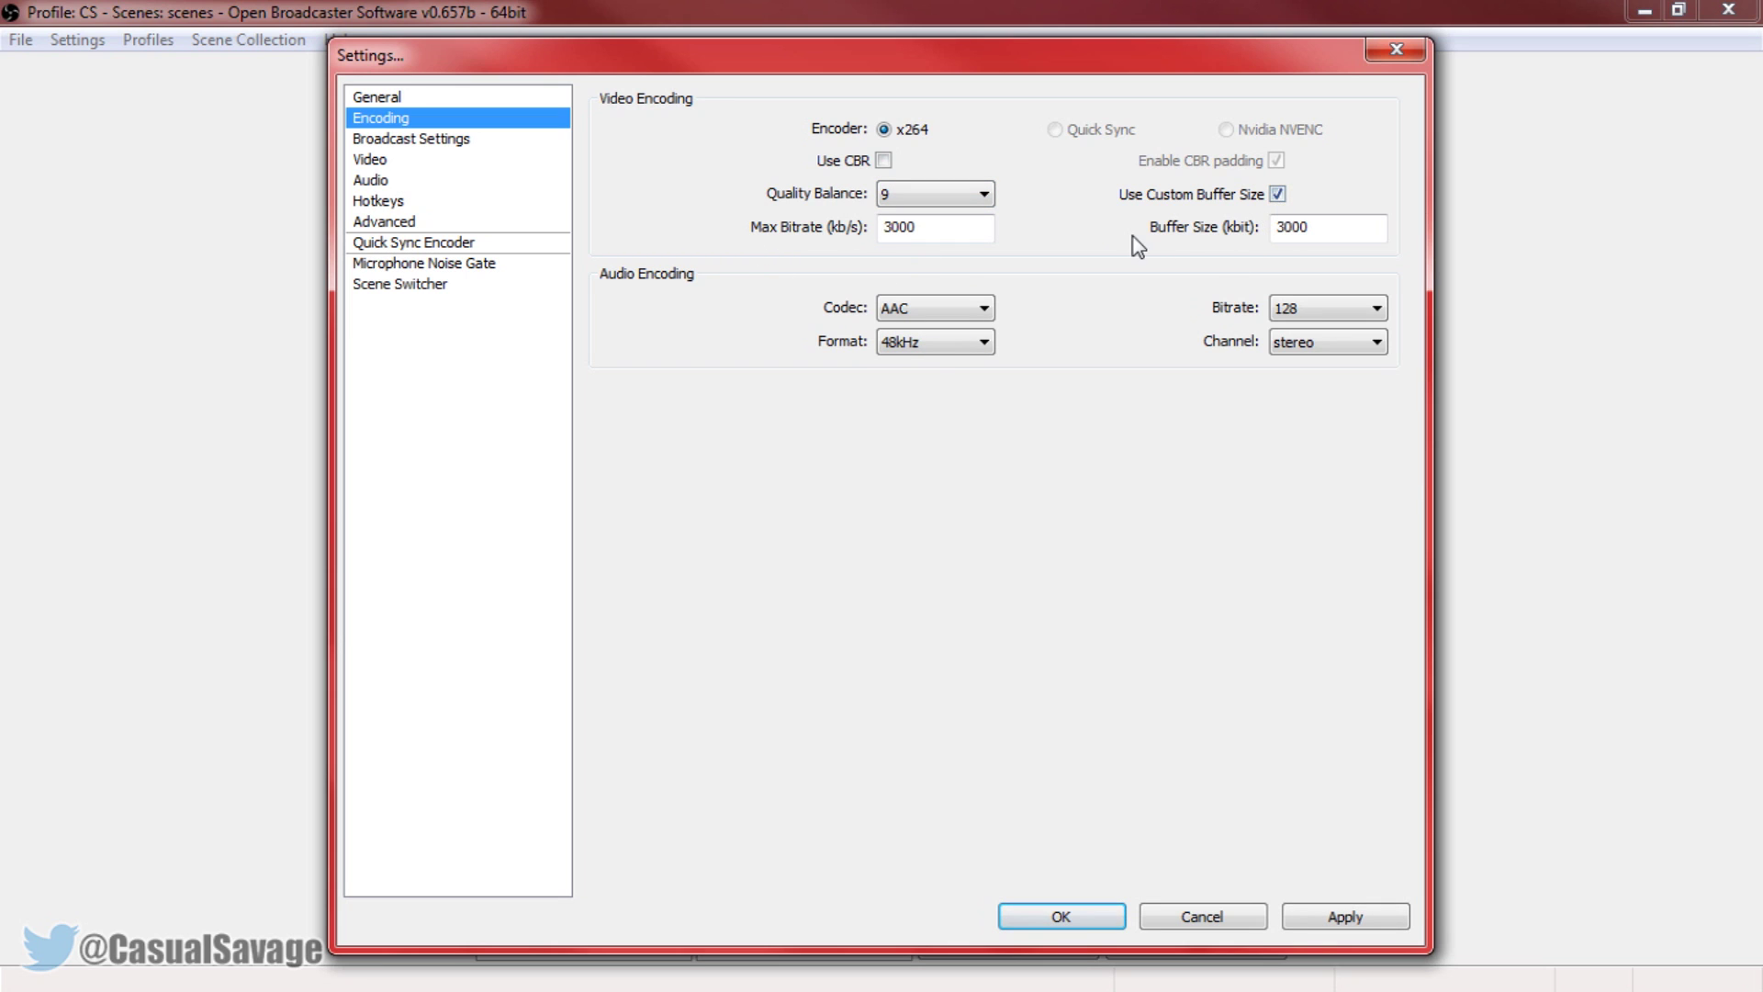
pyautogui.moveTo(1323, 241)
pyautogui.doubleClick(920, 227)
pyautogui.moveTo(994, 235)
pyautogui.click(557, 137)
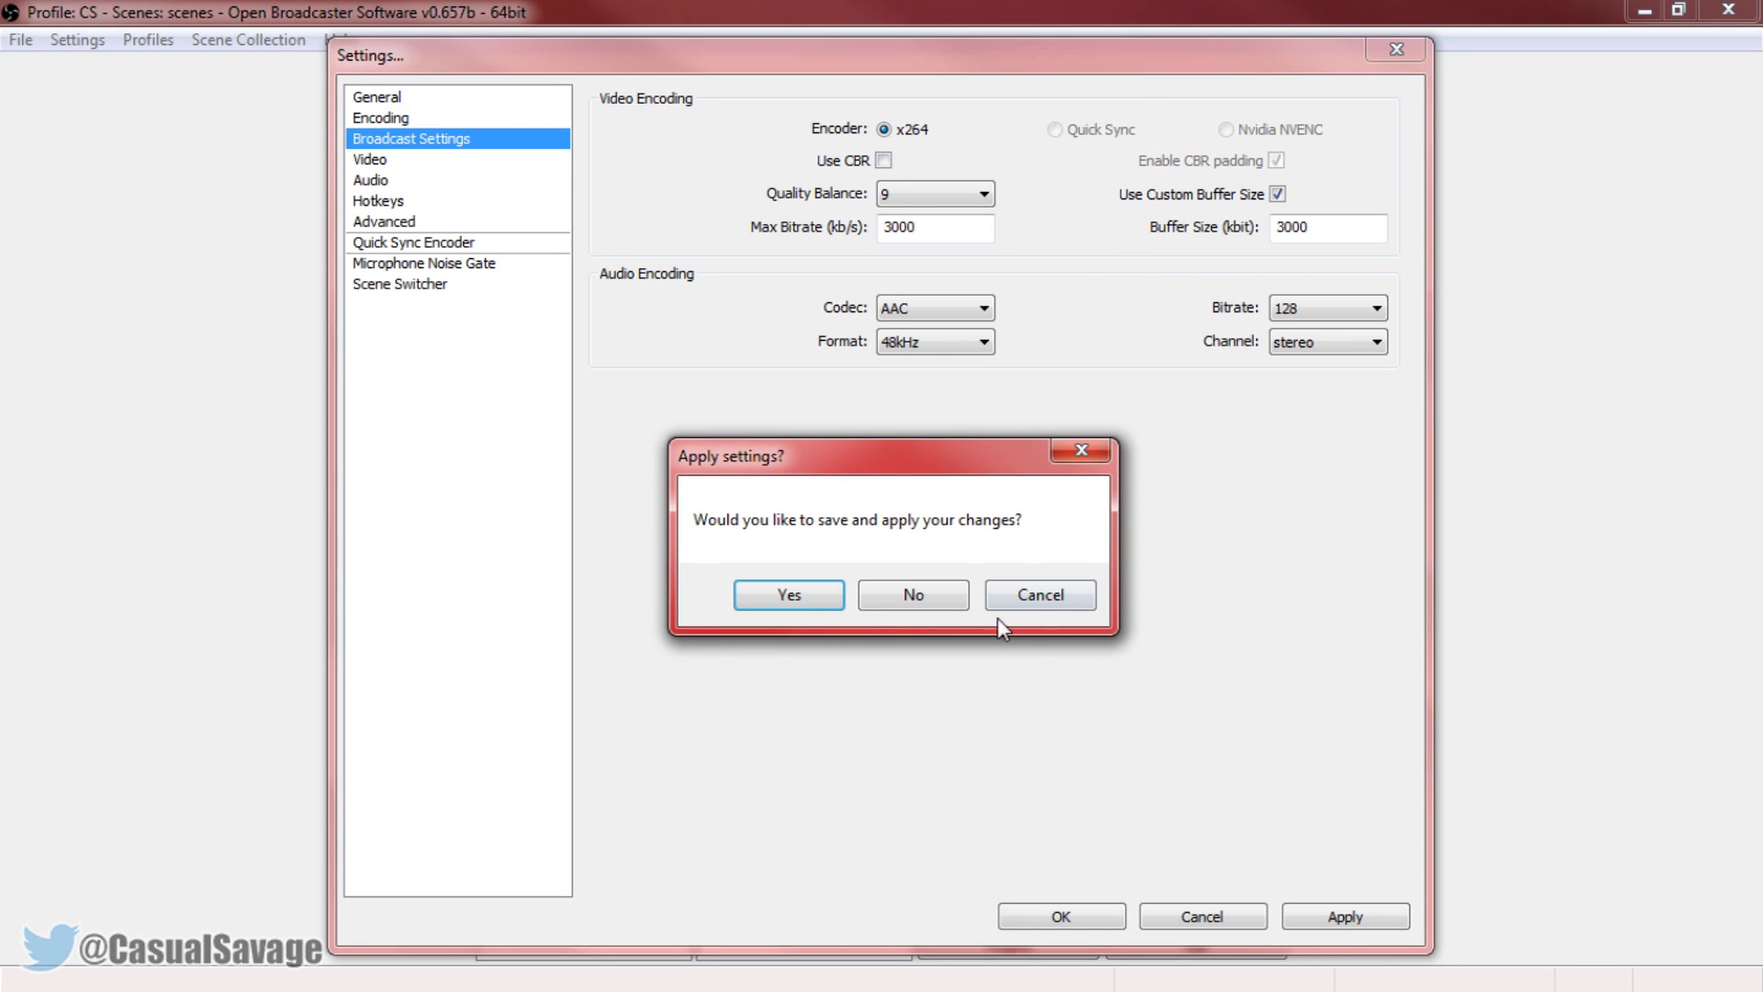
# Step: Apply the encoding changes and set the broadcast Mode to Live Stream
pyautogui.click(804, 603)
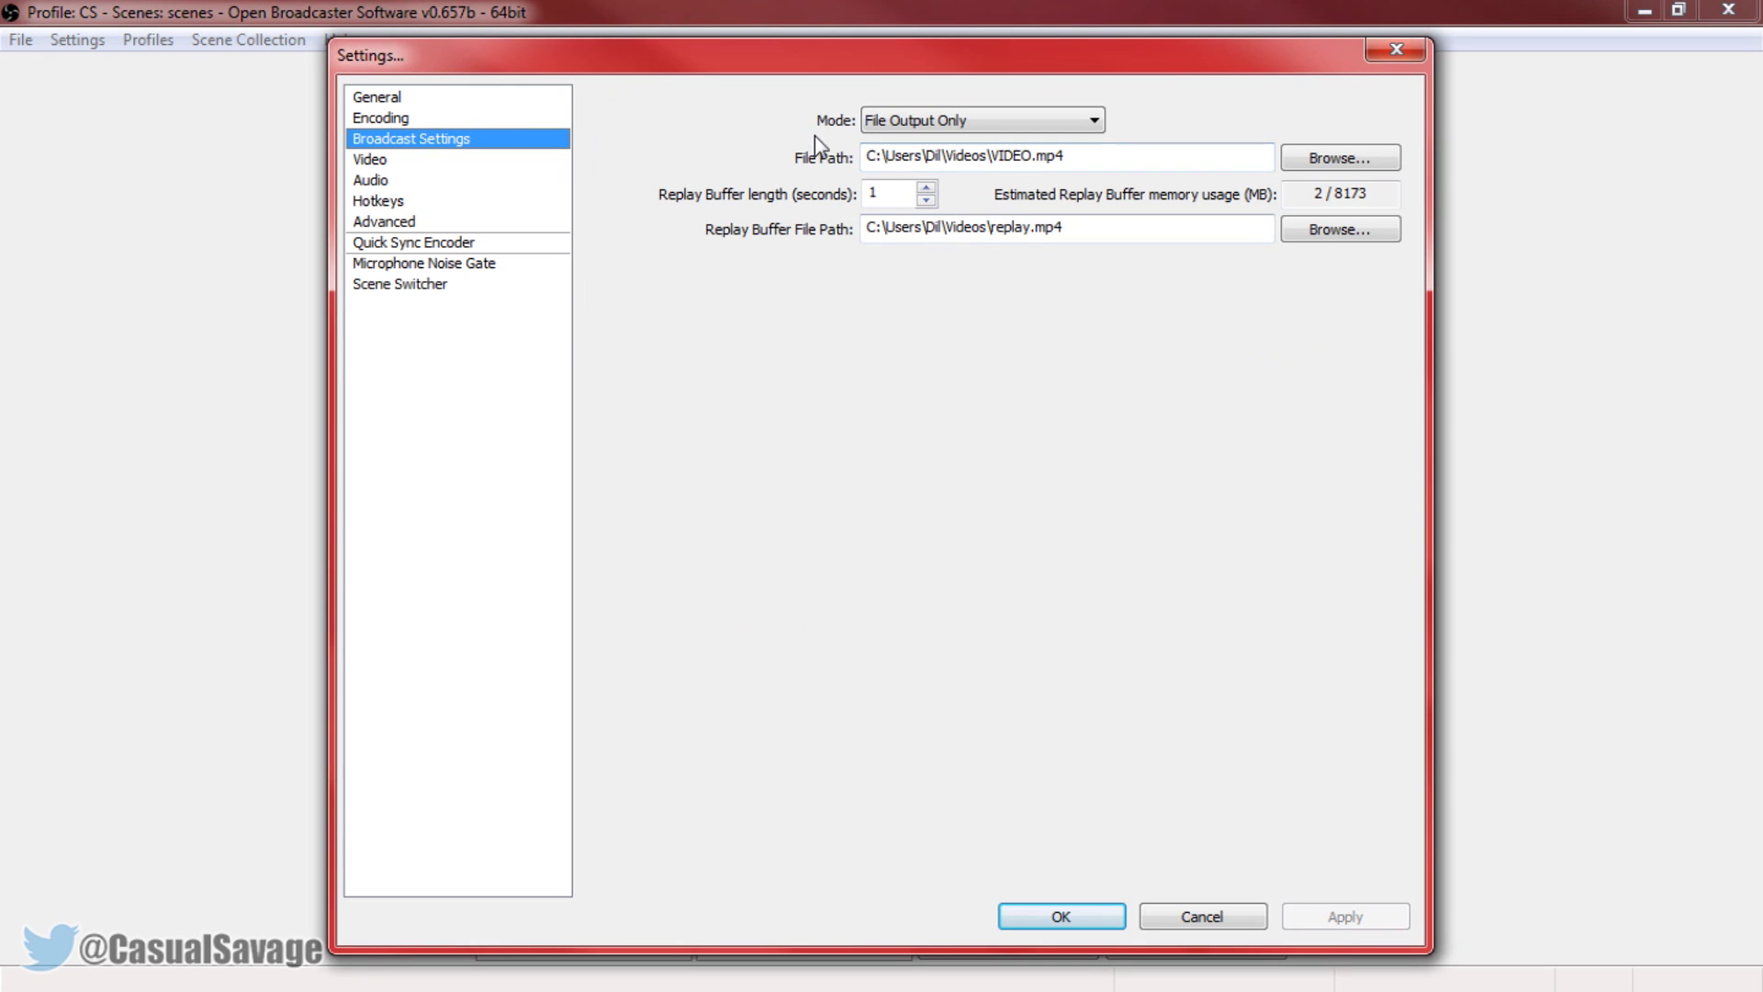
pyautogui.click(932, 120)
pyautogui.click(940, 136)
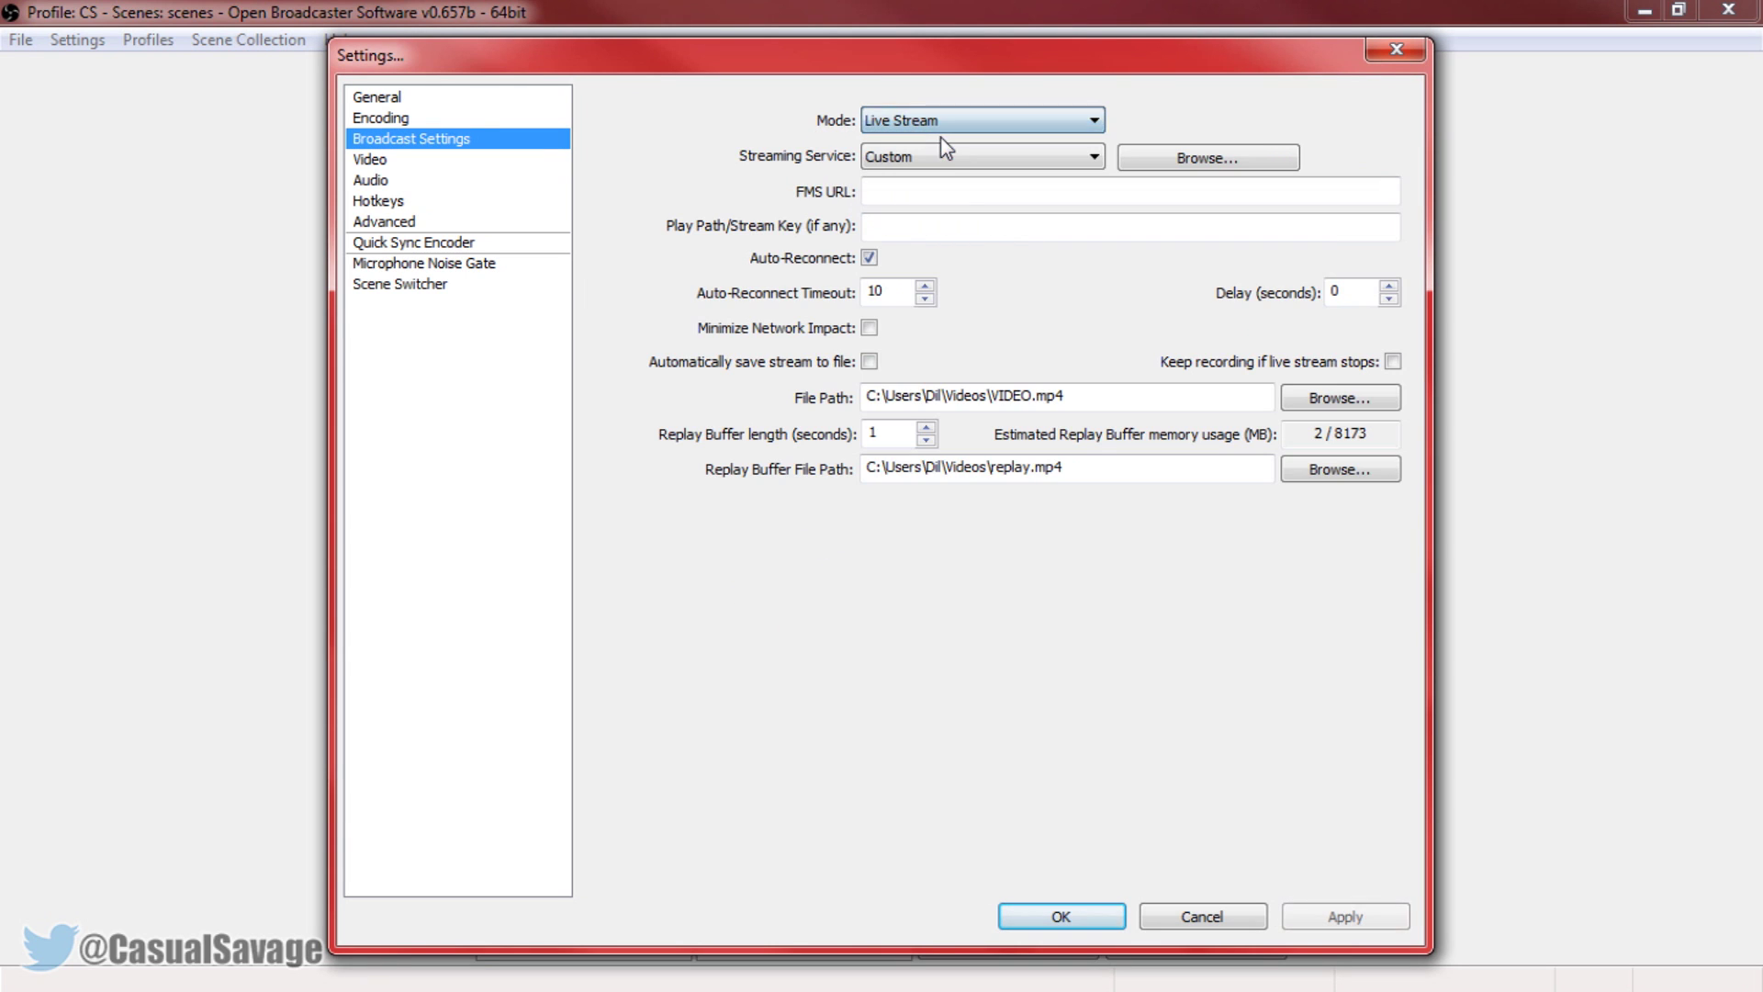
# Step: Choose Twitch as the streaming service with the EU: London, UK server
pyautogui.click(1019, 161)
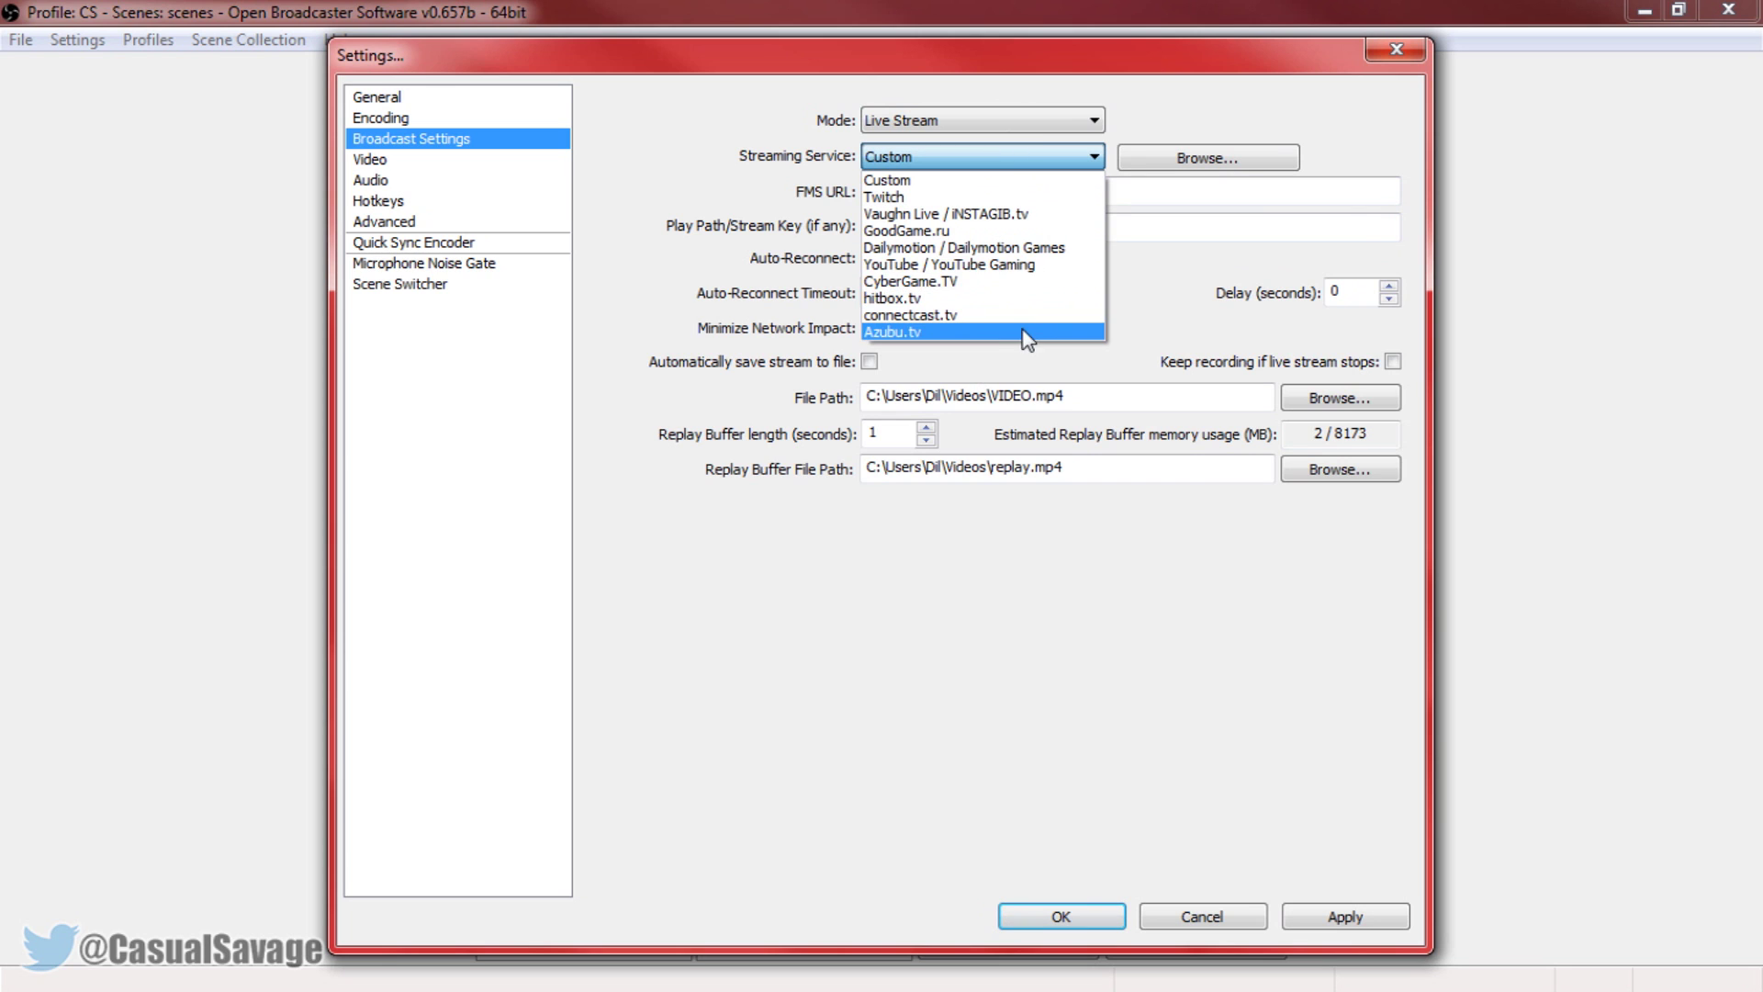
pyautogui.click(937, 198)
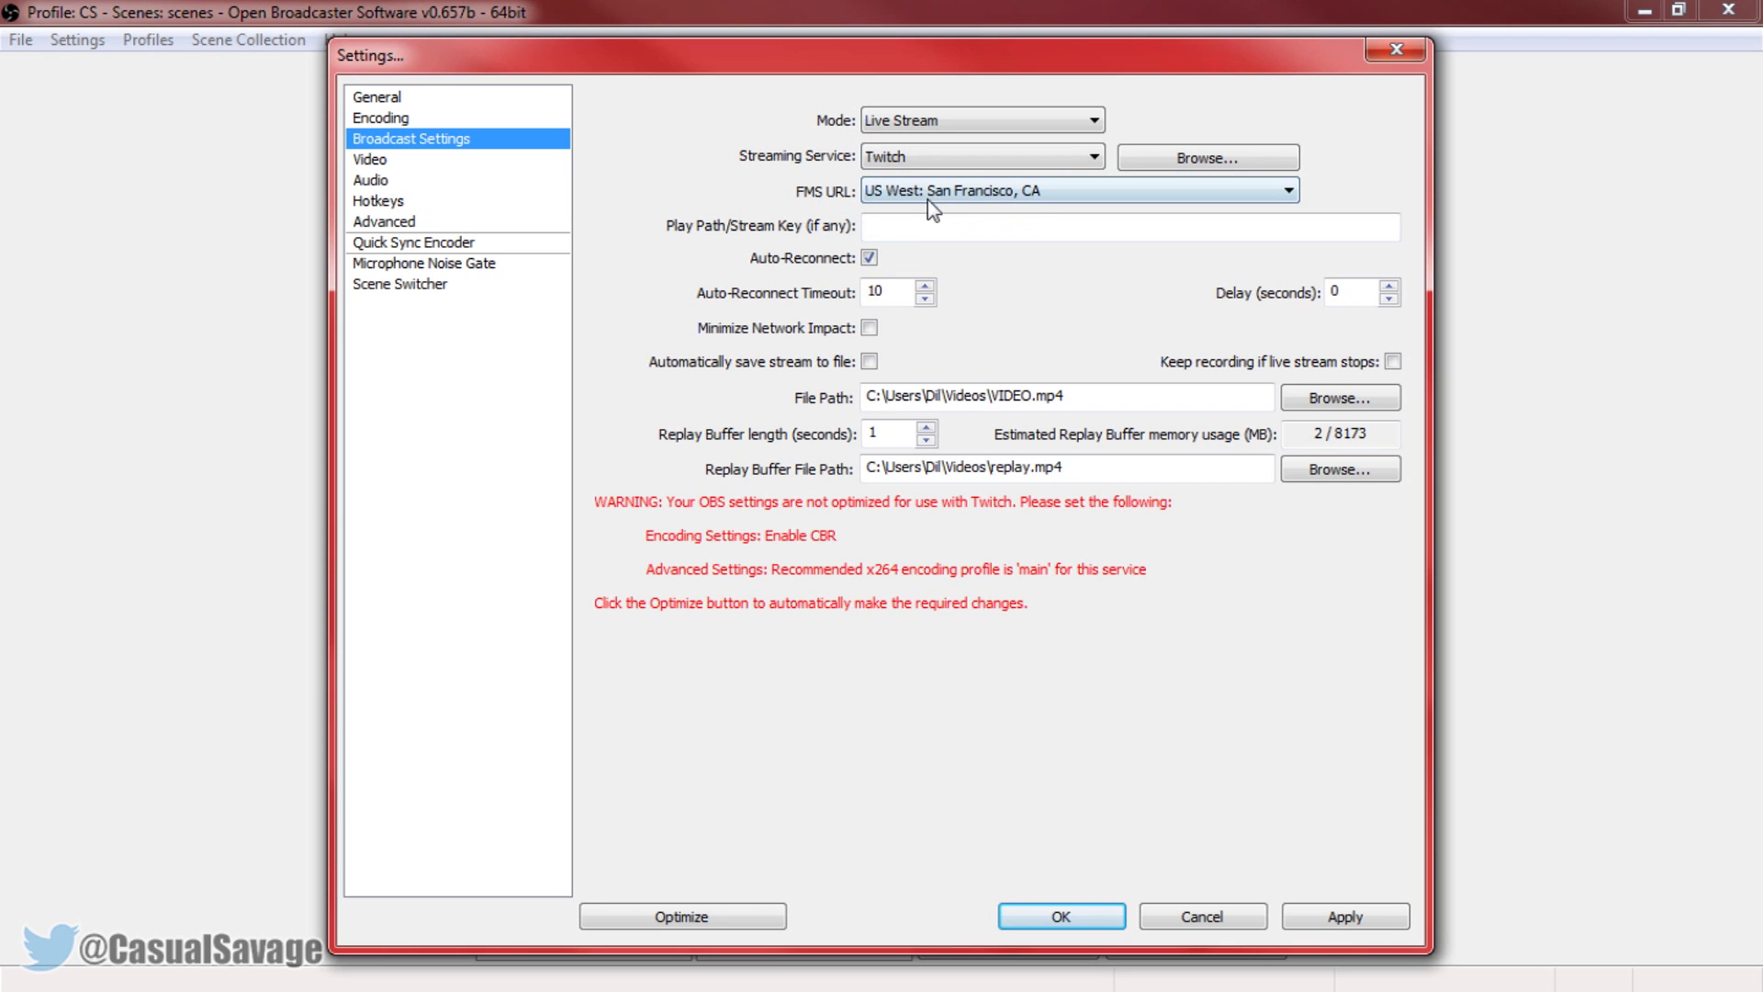
pyautogui.click(928, 198)
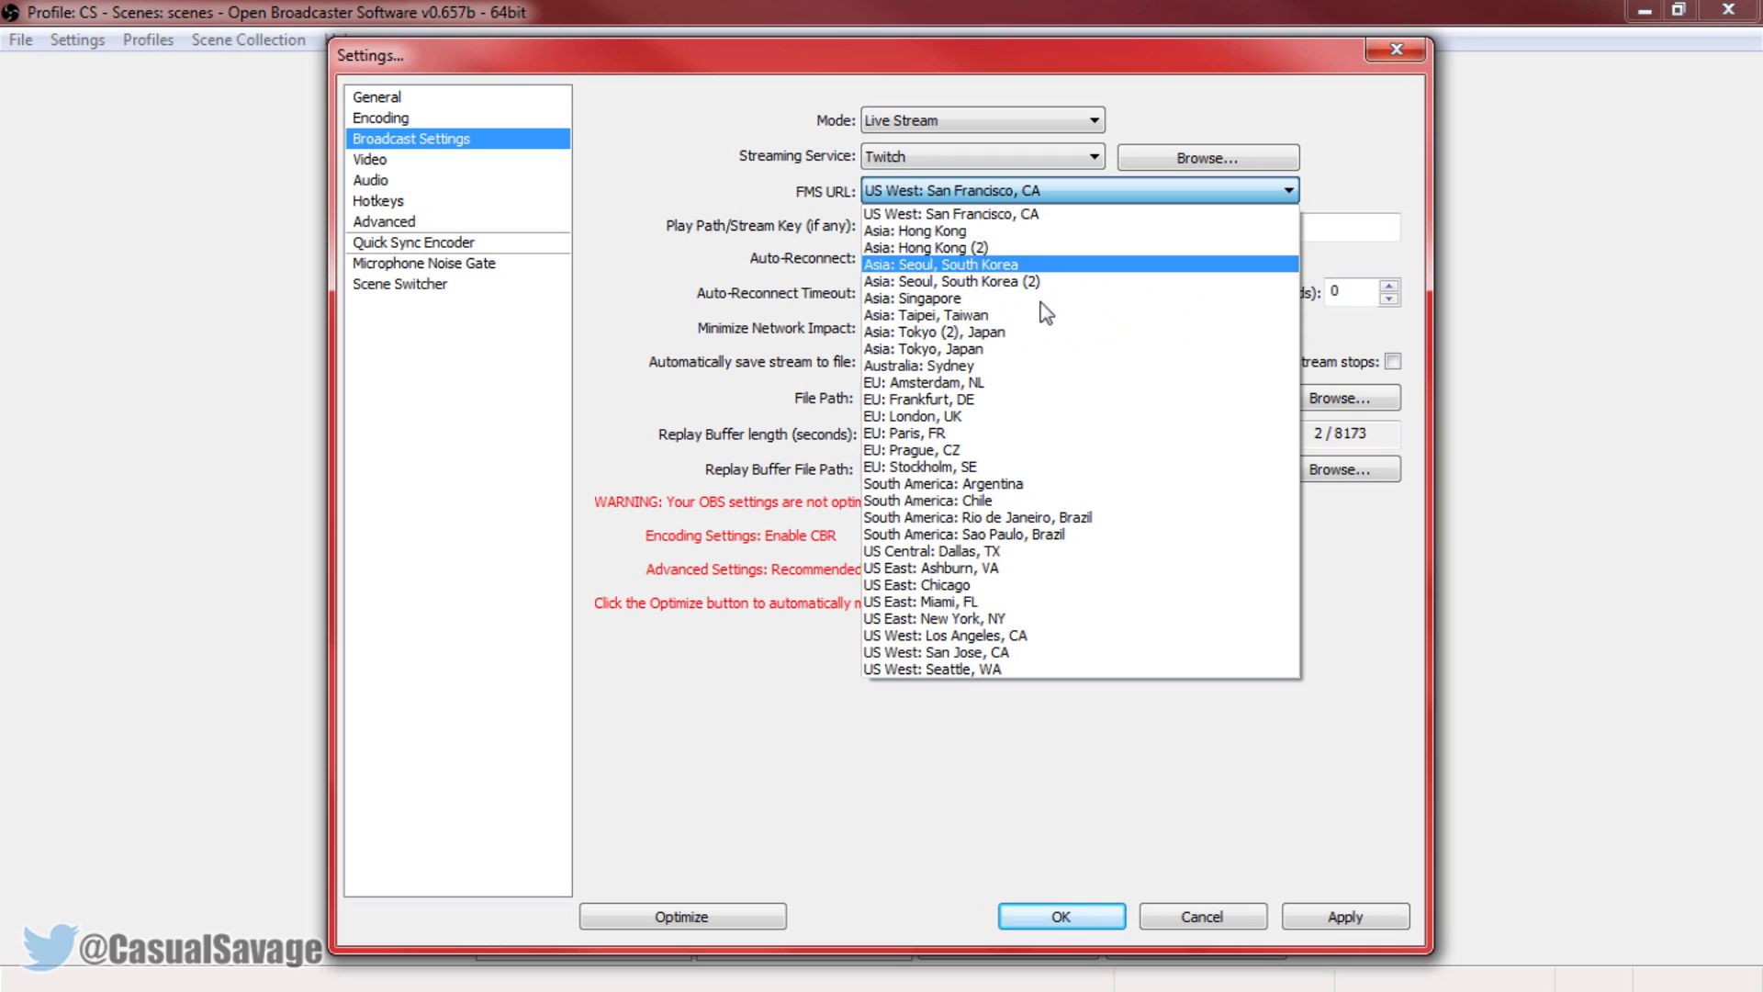
pyautogui.click(960, 421)
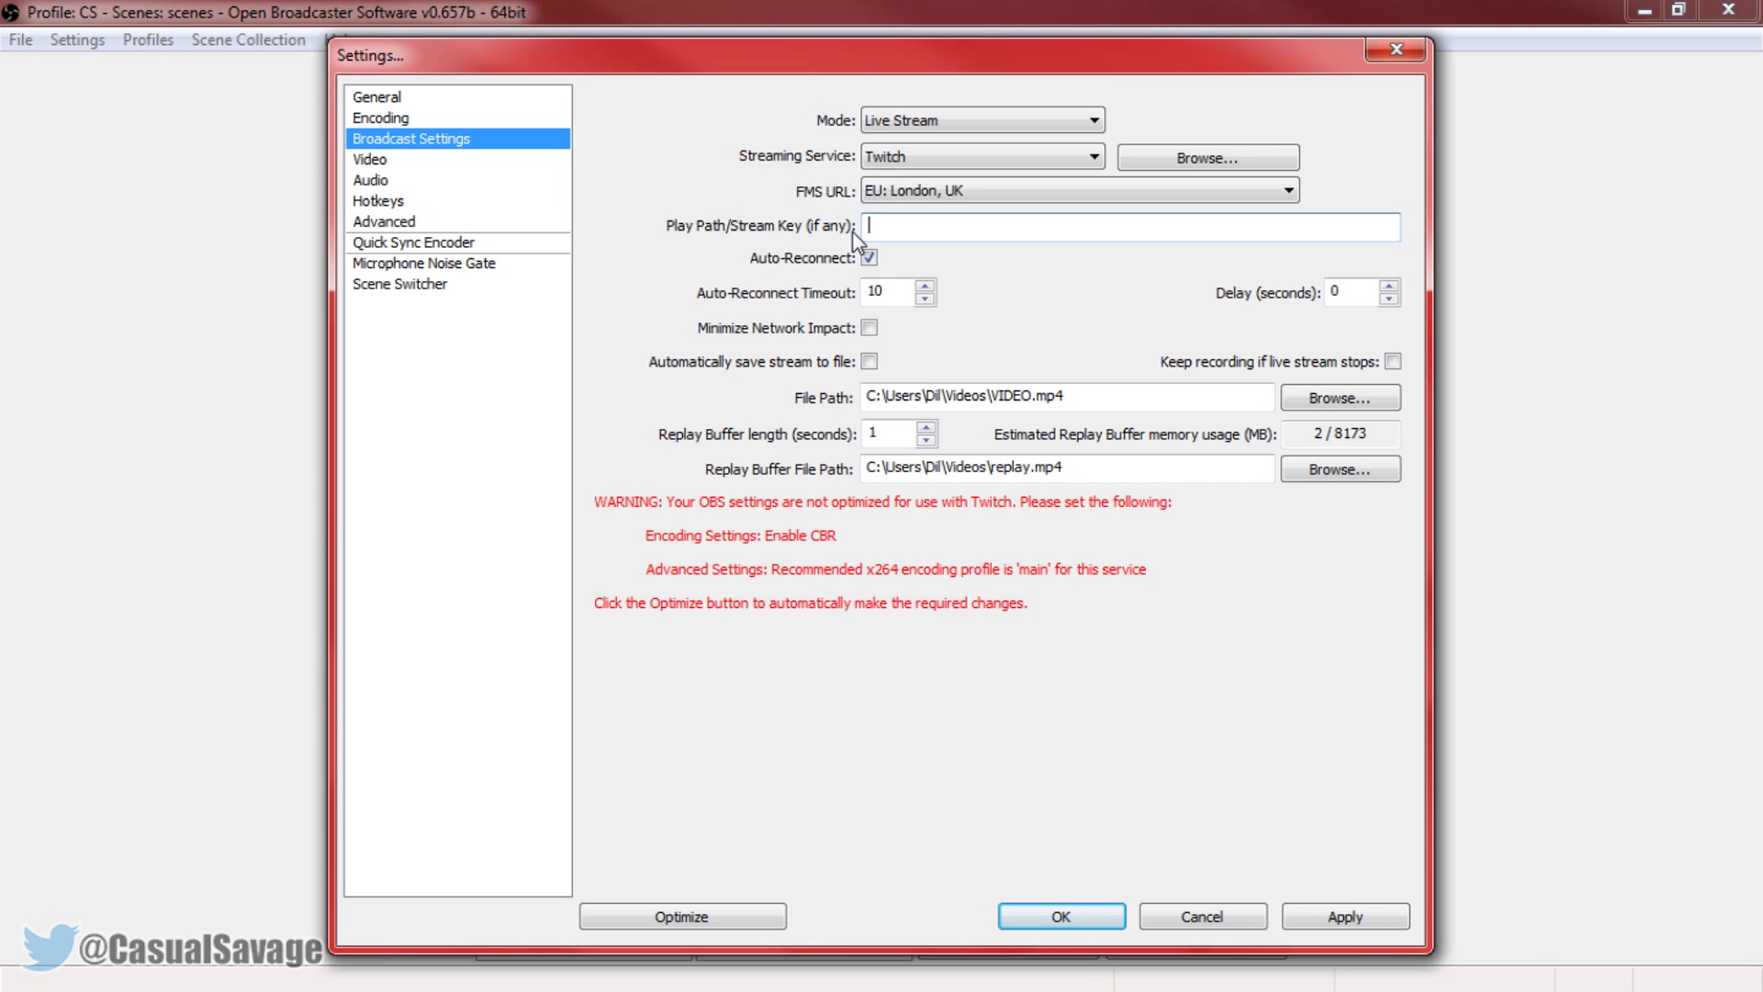
pyautogui.hotkey('alt', 'Tab')
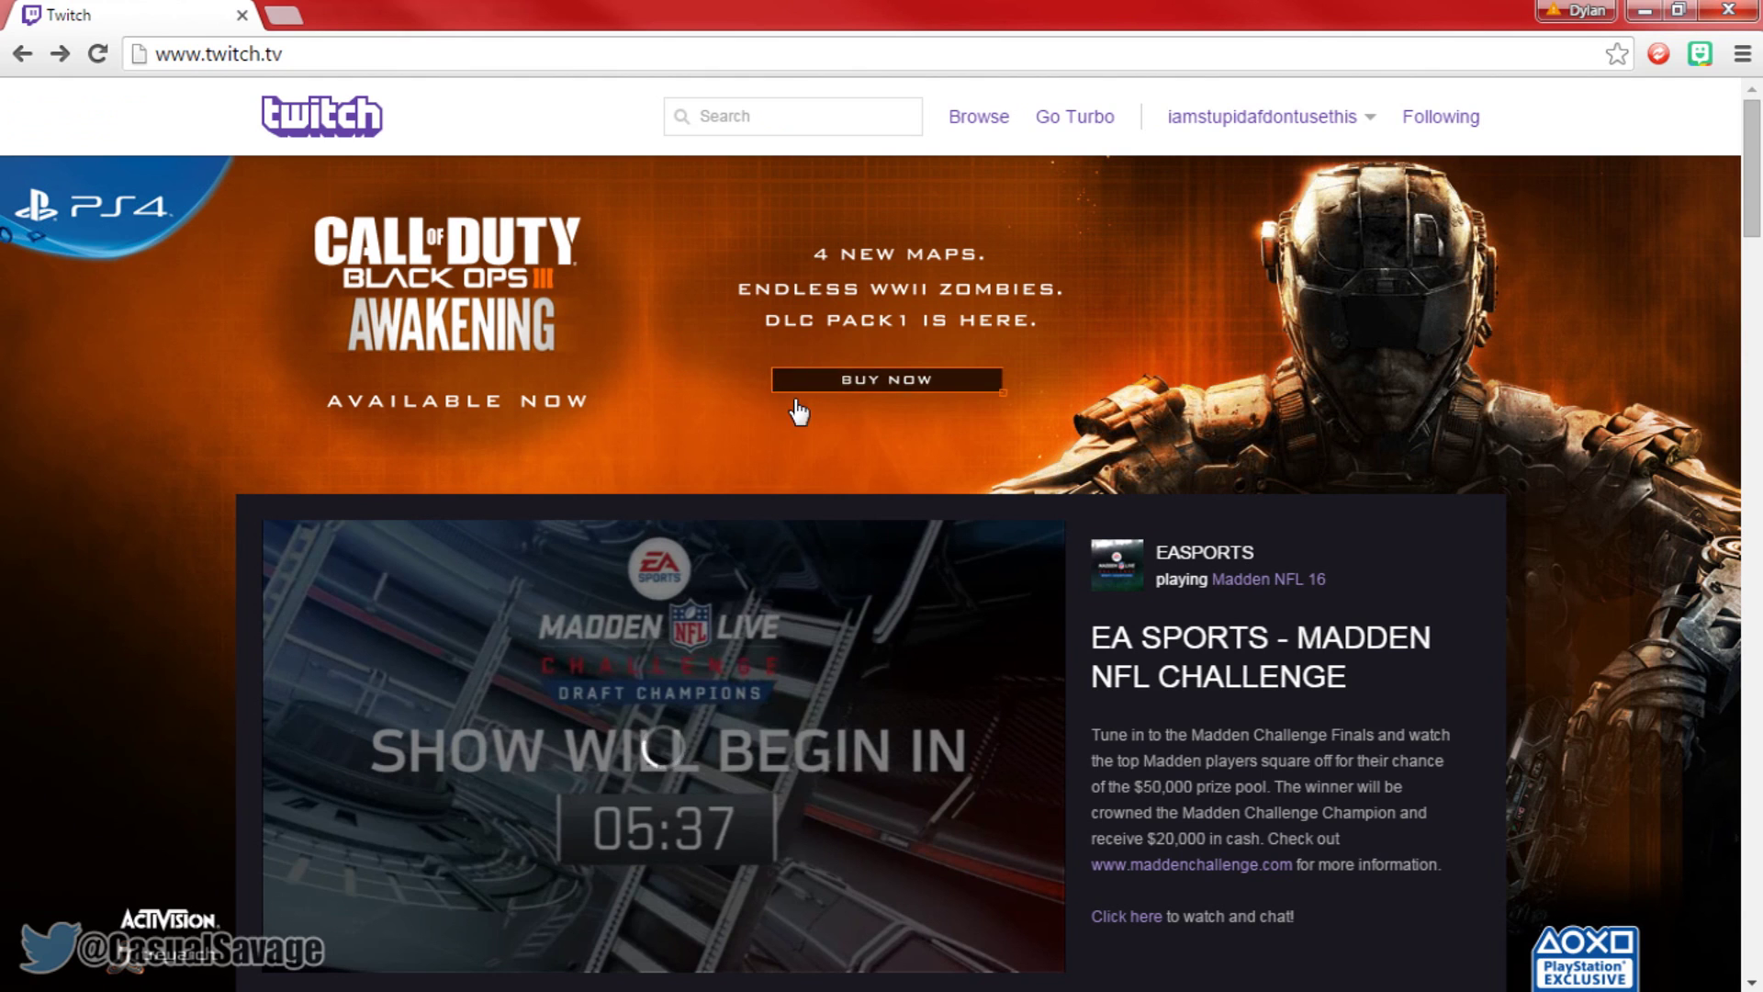
# Step: Go from Twitch's Get Started page to the channel dashboard
pyautogui.scroll(-20, 799, 405)
pyautogui.scroll(10, 860, 354)
pyautogui.scroll(-15, 860, 354)
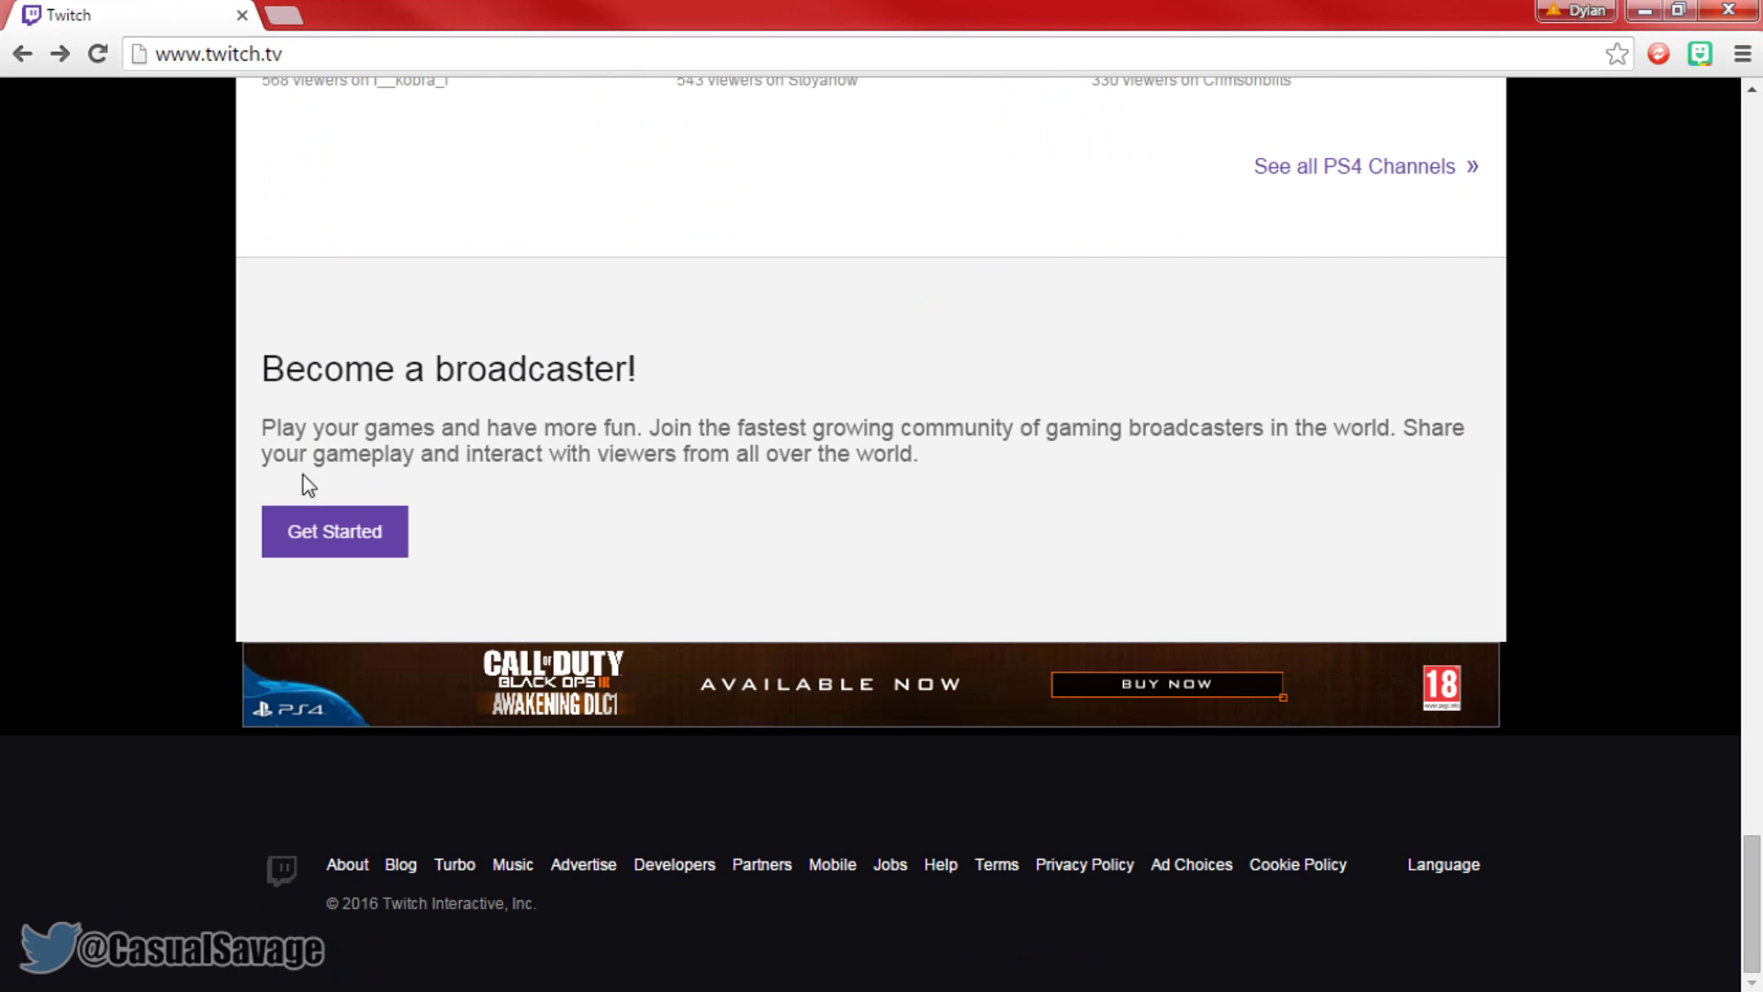
pyautogui.click(308, 551)
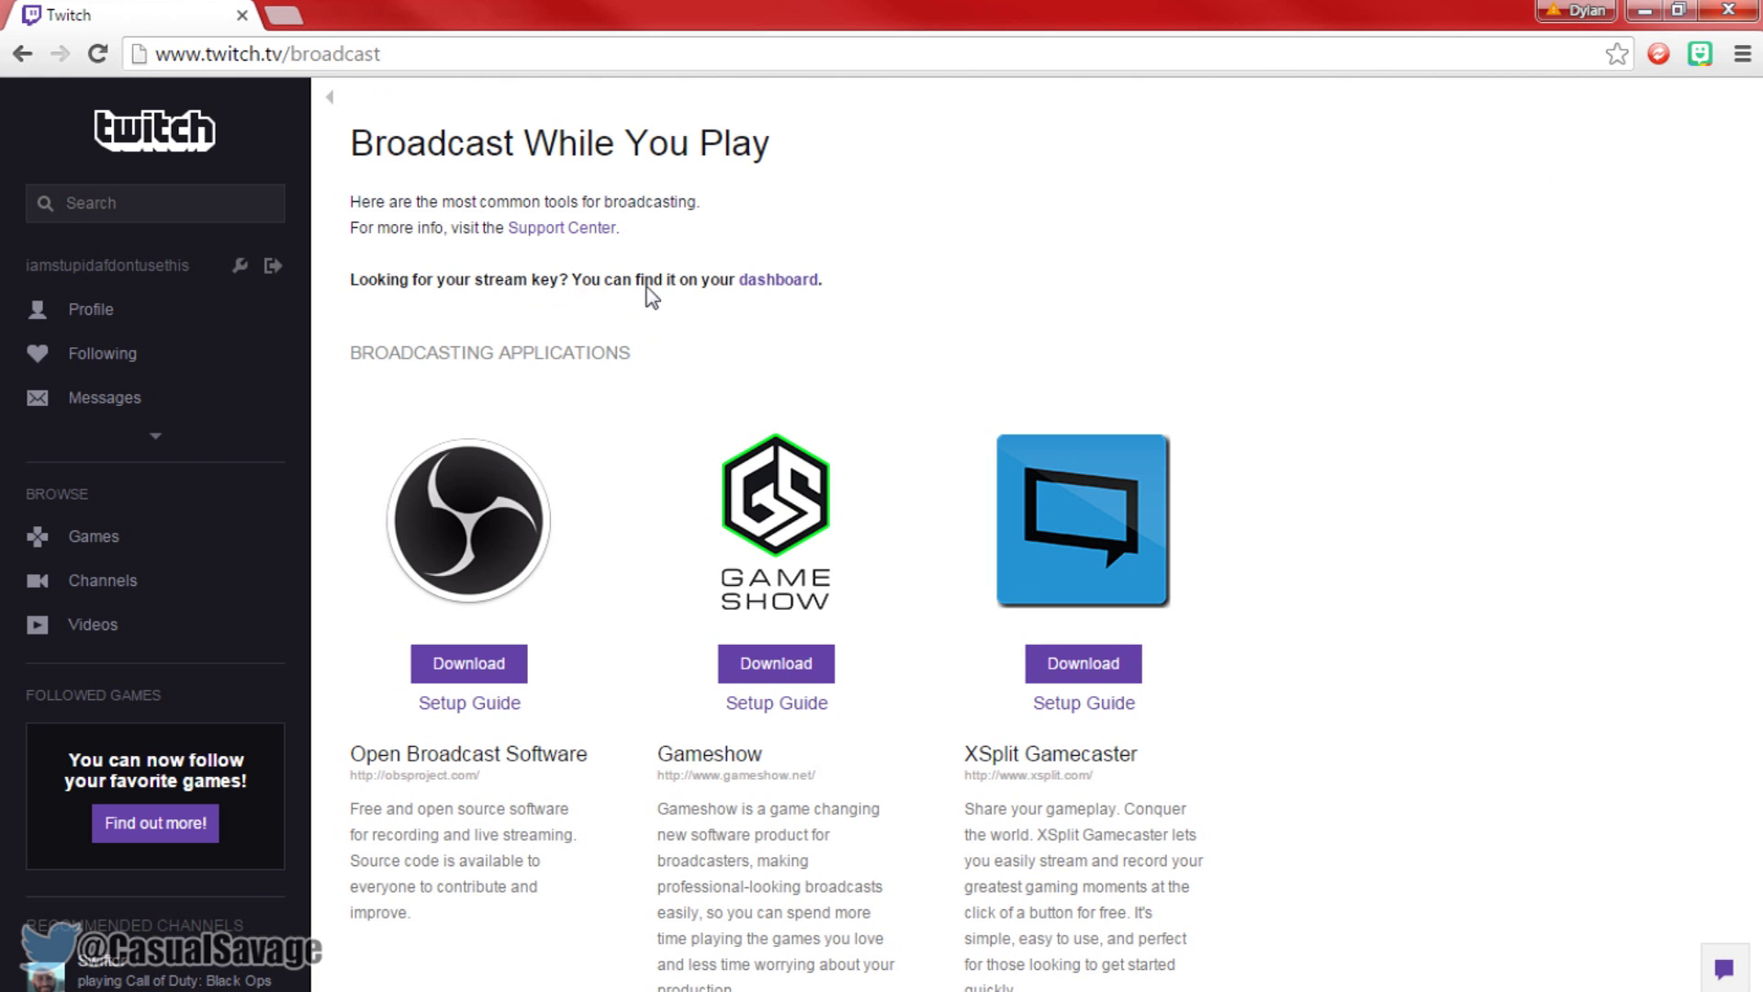
pyautogui.click(784, 285)
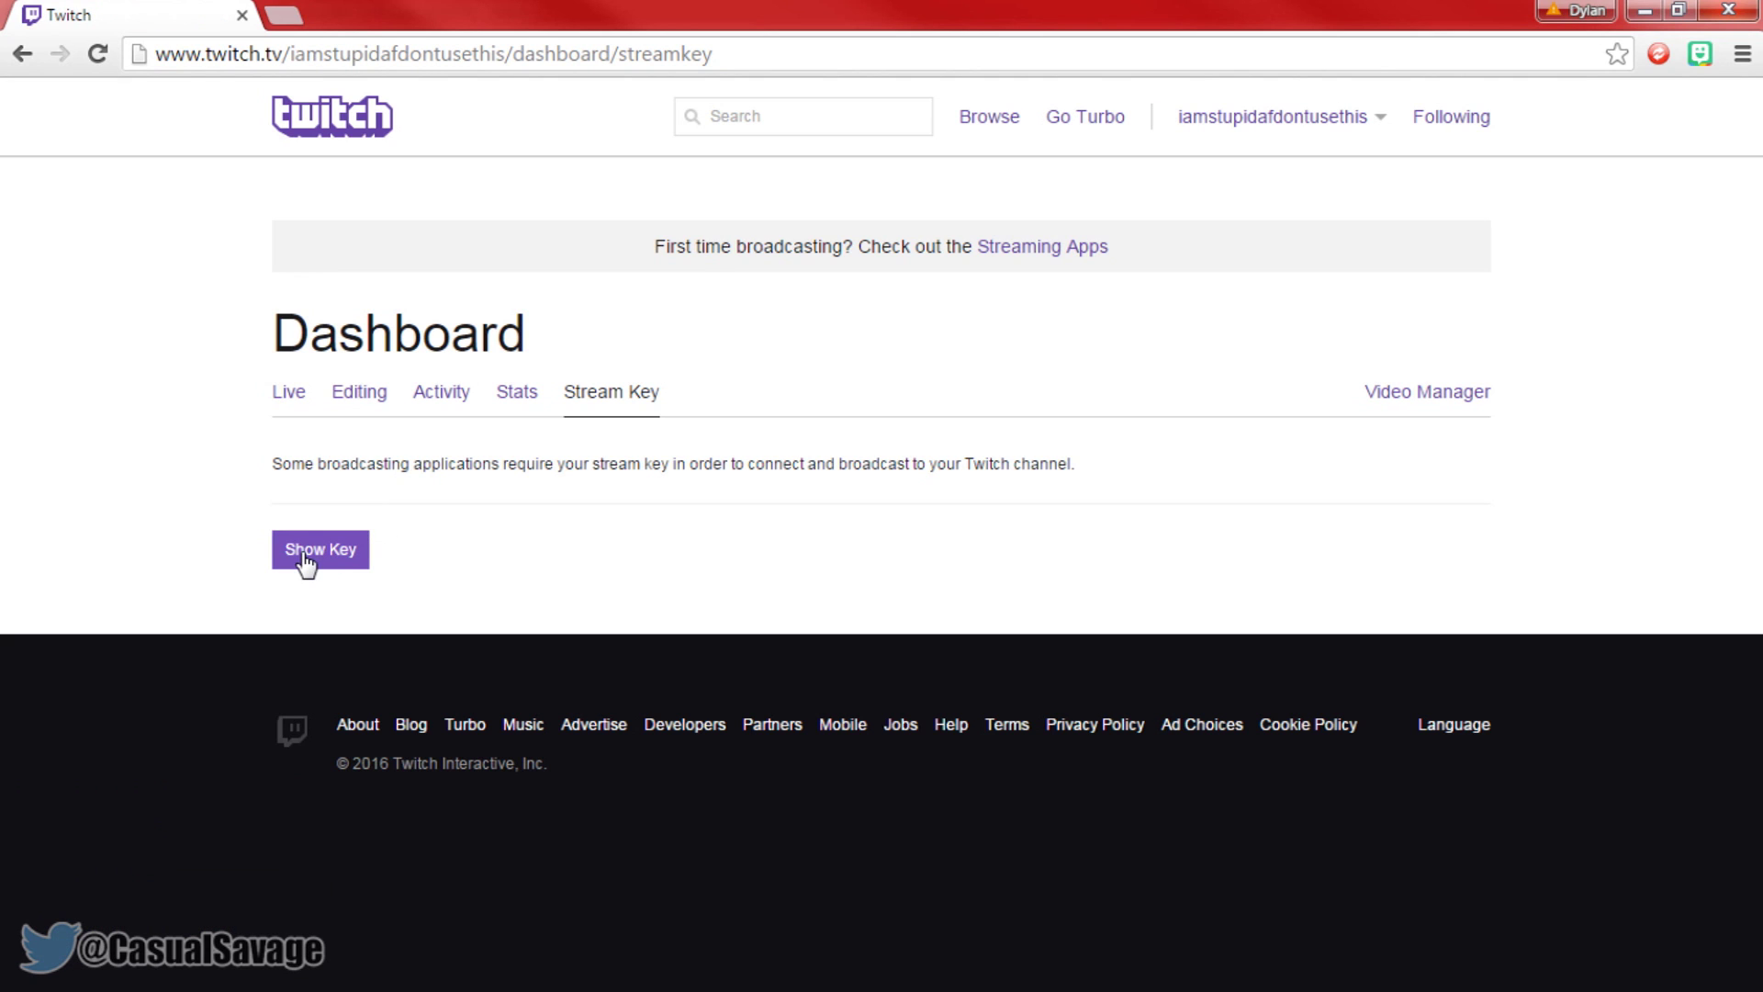
# Step: Reveal the stream key, accepting the warning, and copy it
pyautogui.click(299, 555)
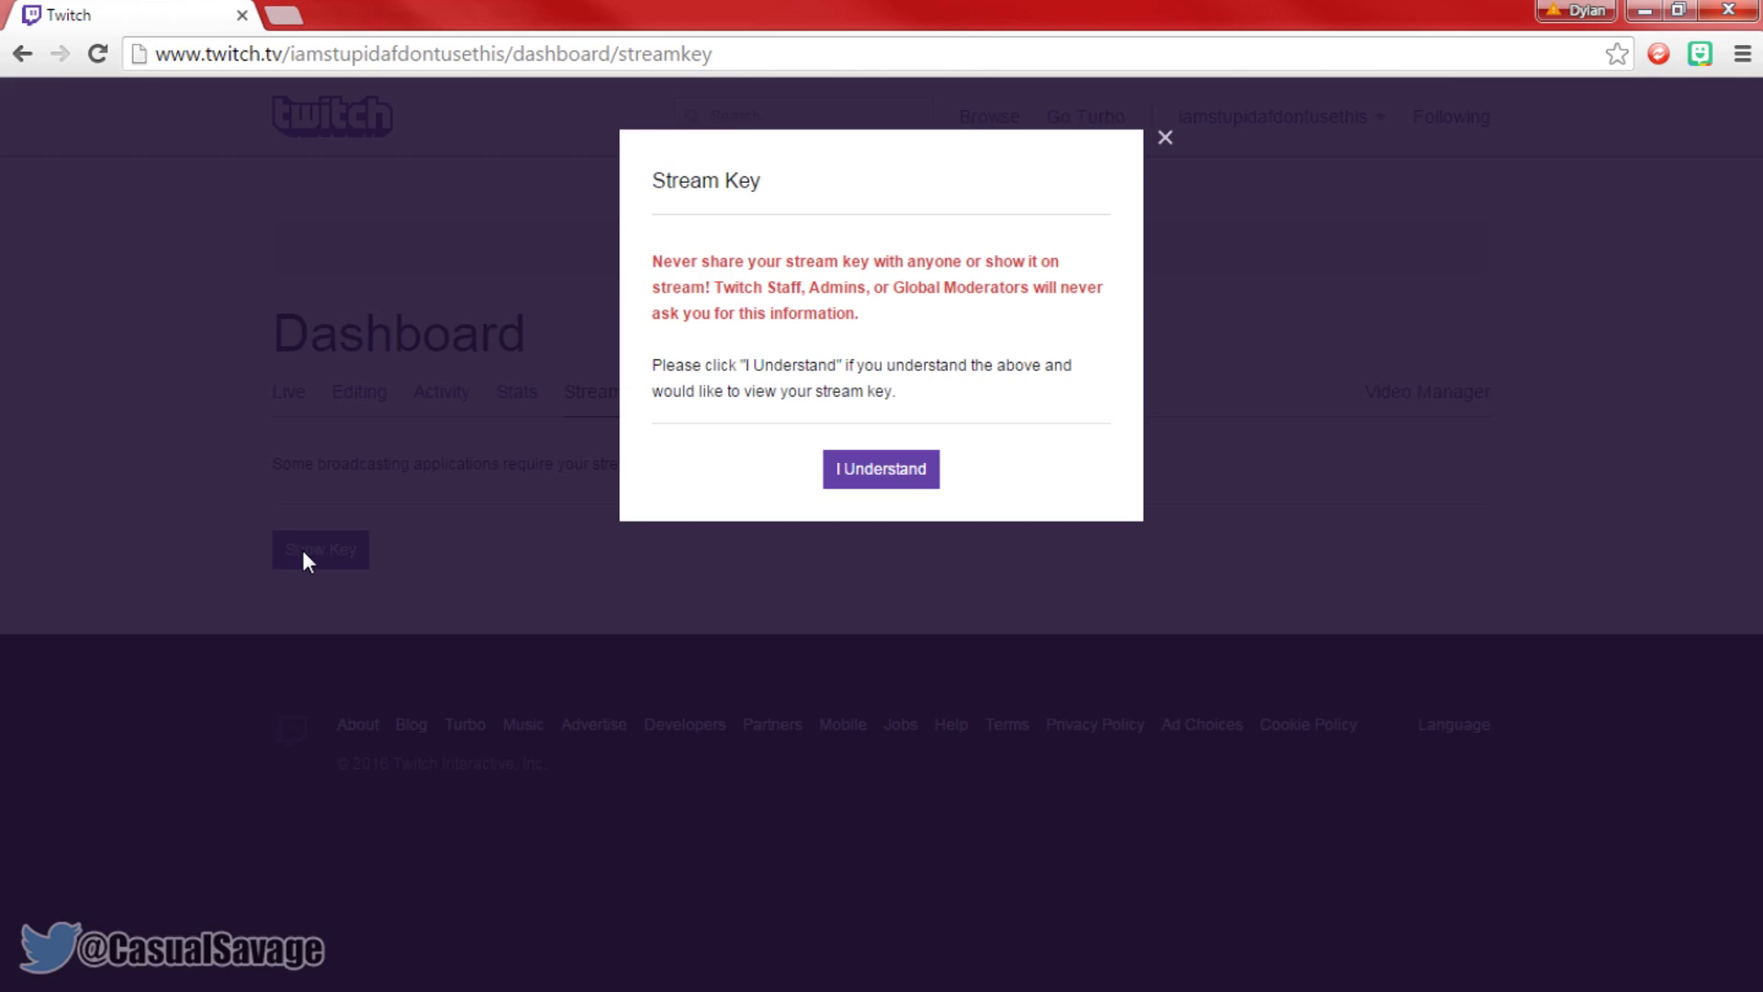
pyautogui.click(868, 492)
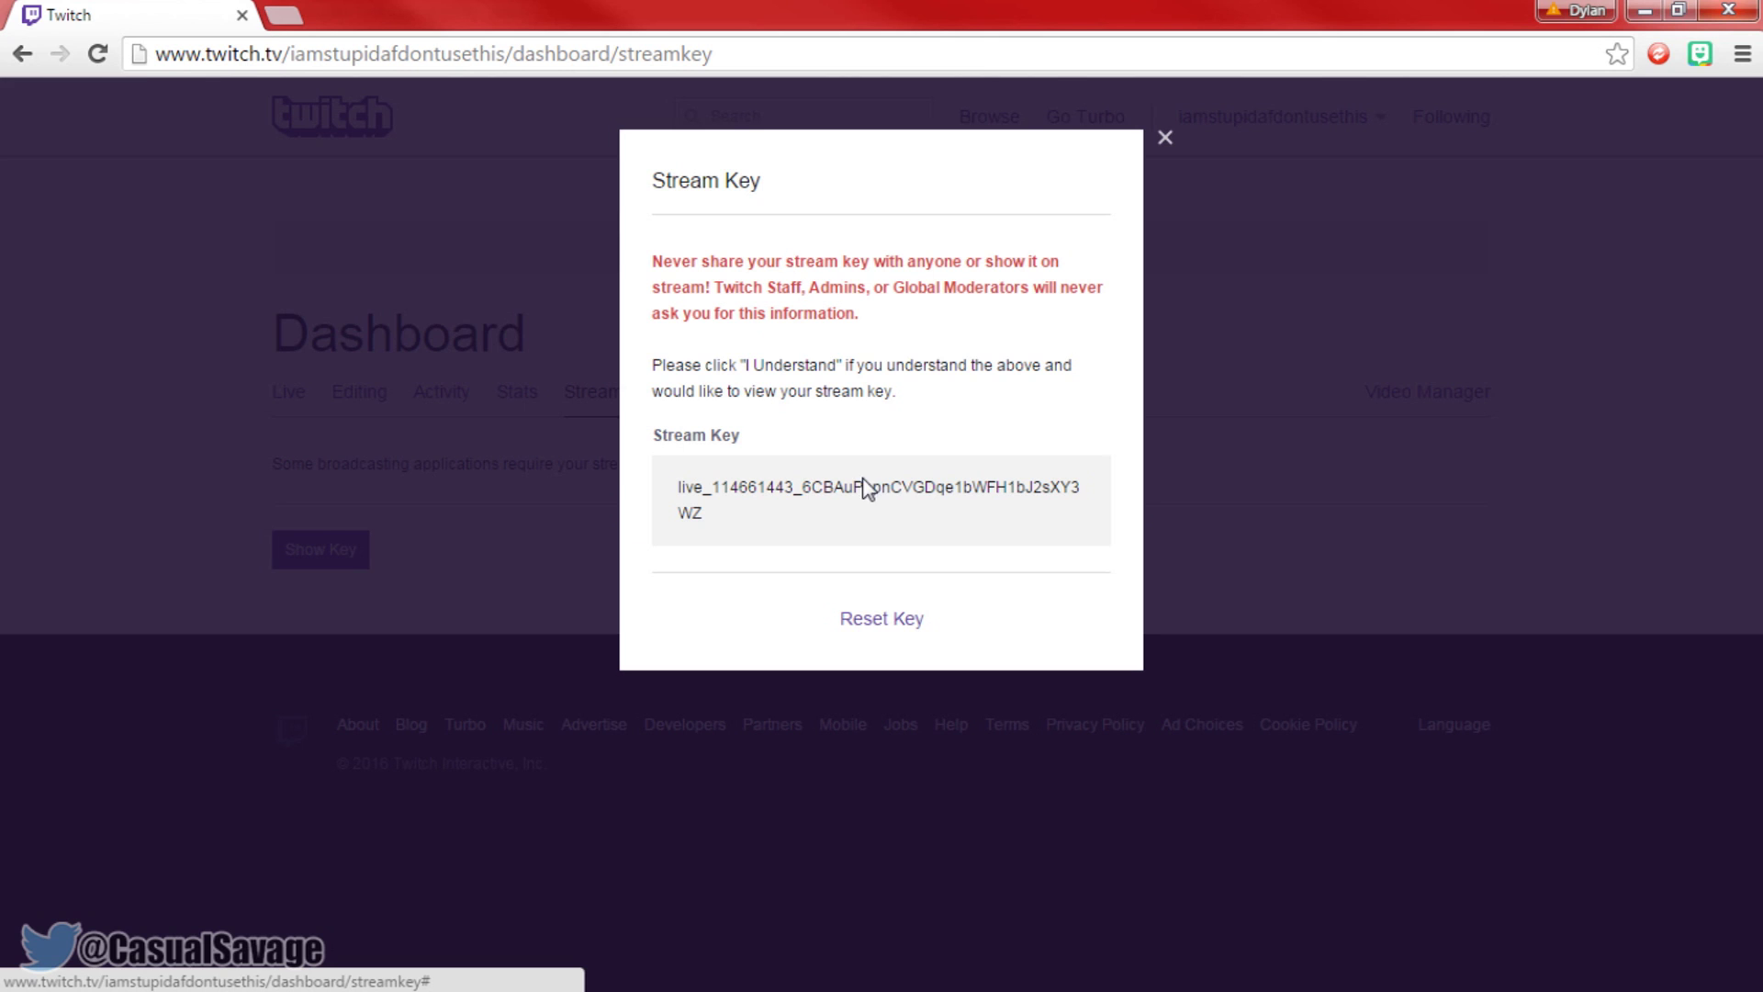
pyautogui.moveTo(723, 507); pyautogui.dragTo(665, 480)
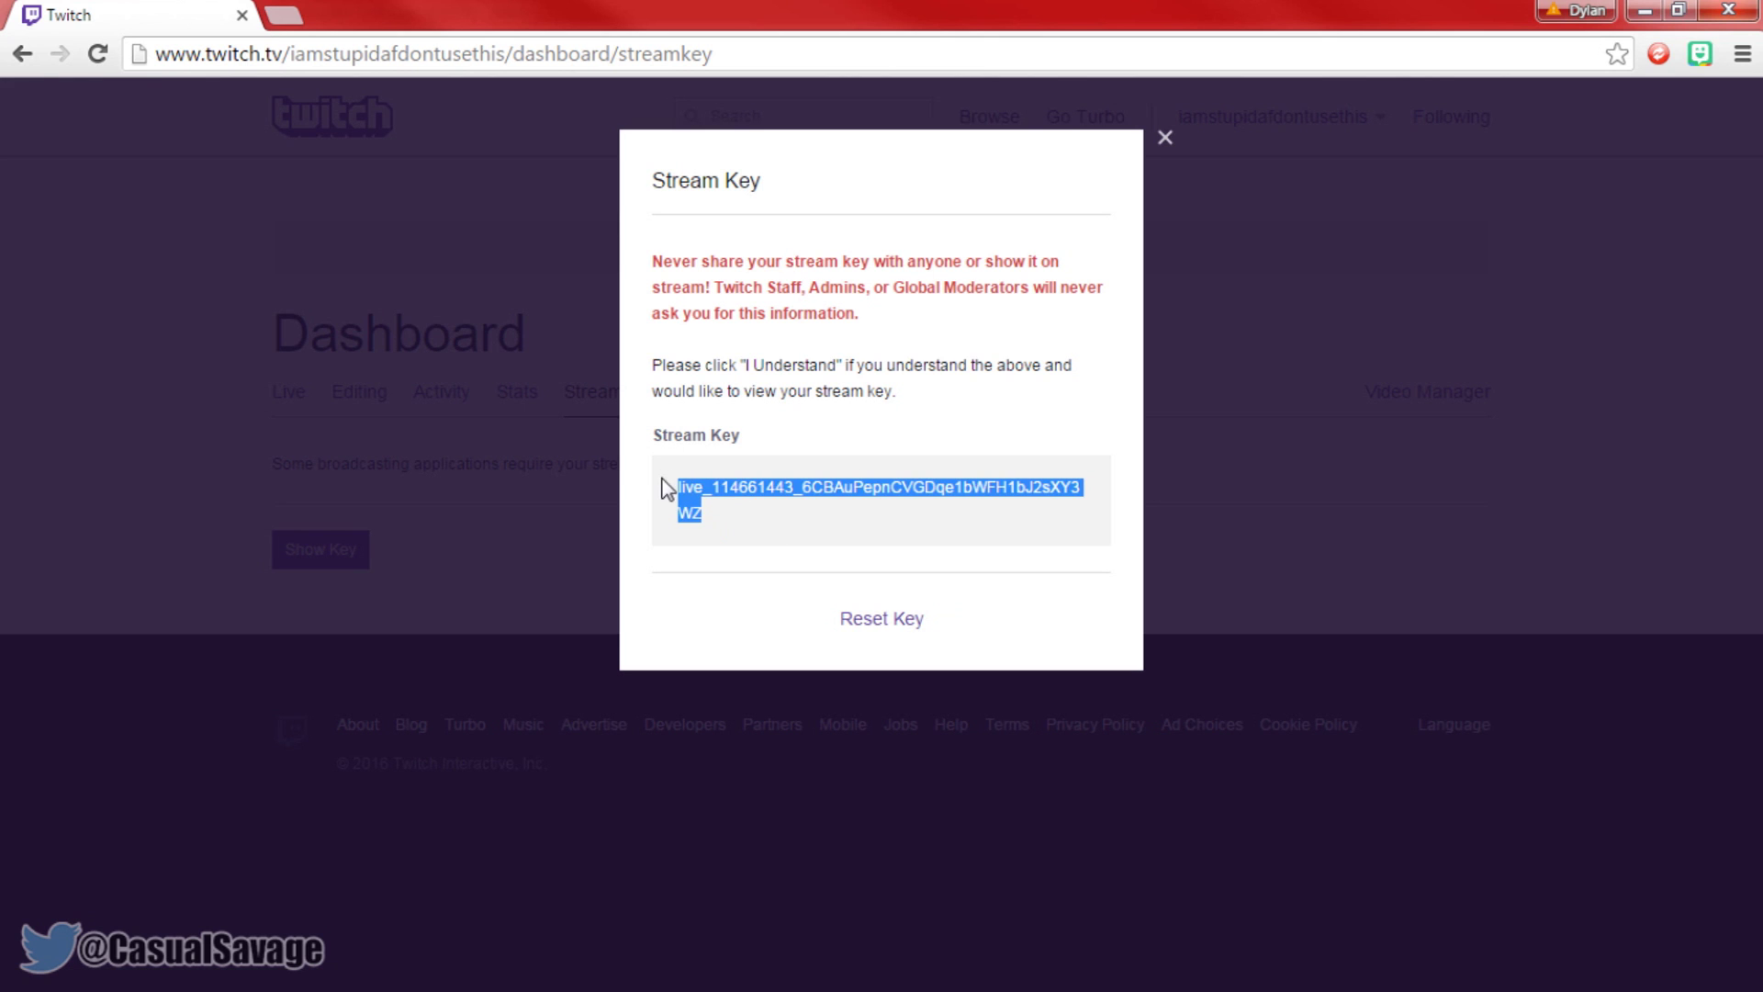
pyautogui.rightClick(680, 489)
pyautogui.click(773, 517)
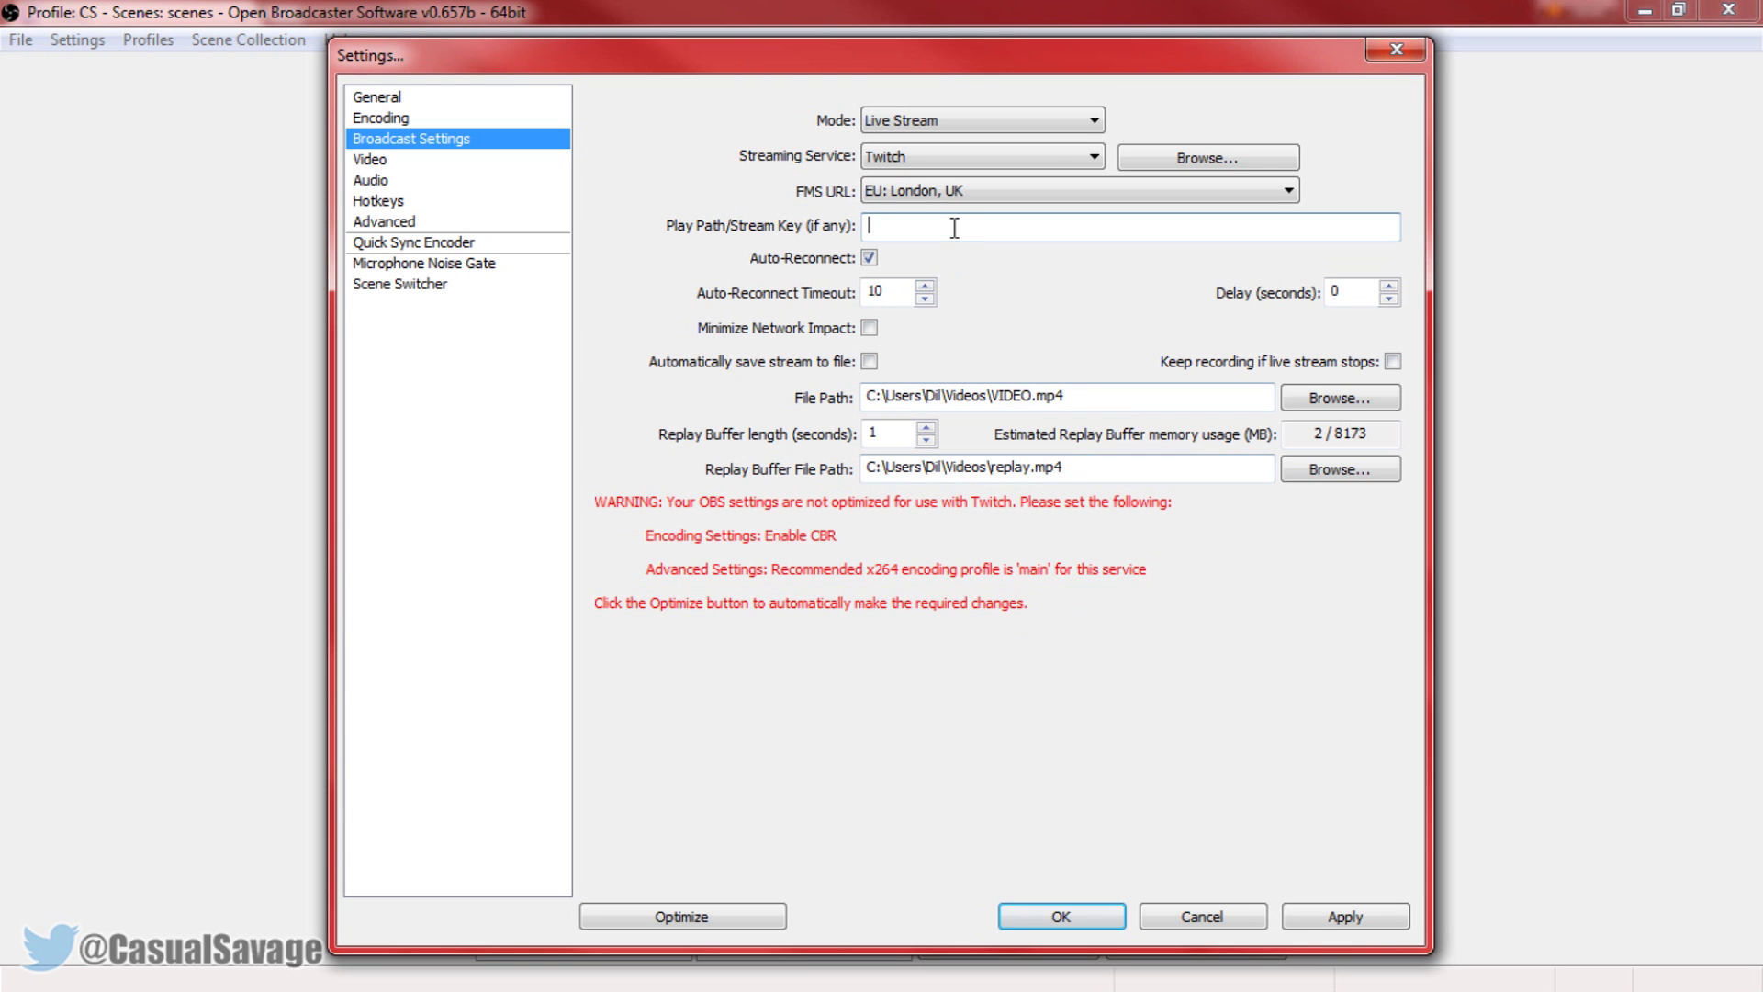
# Step: Paste the copied key into OBS's Play Path/Stream Key field and reset the Twitch key
pyautogui.click(942, 238)
pyautogui.hotkey('ctrl', 'v')
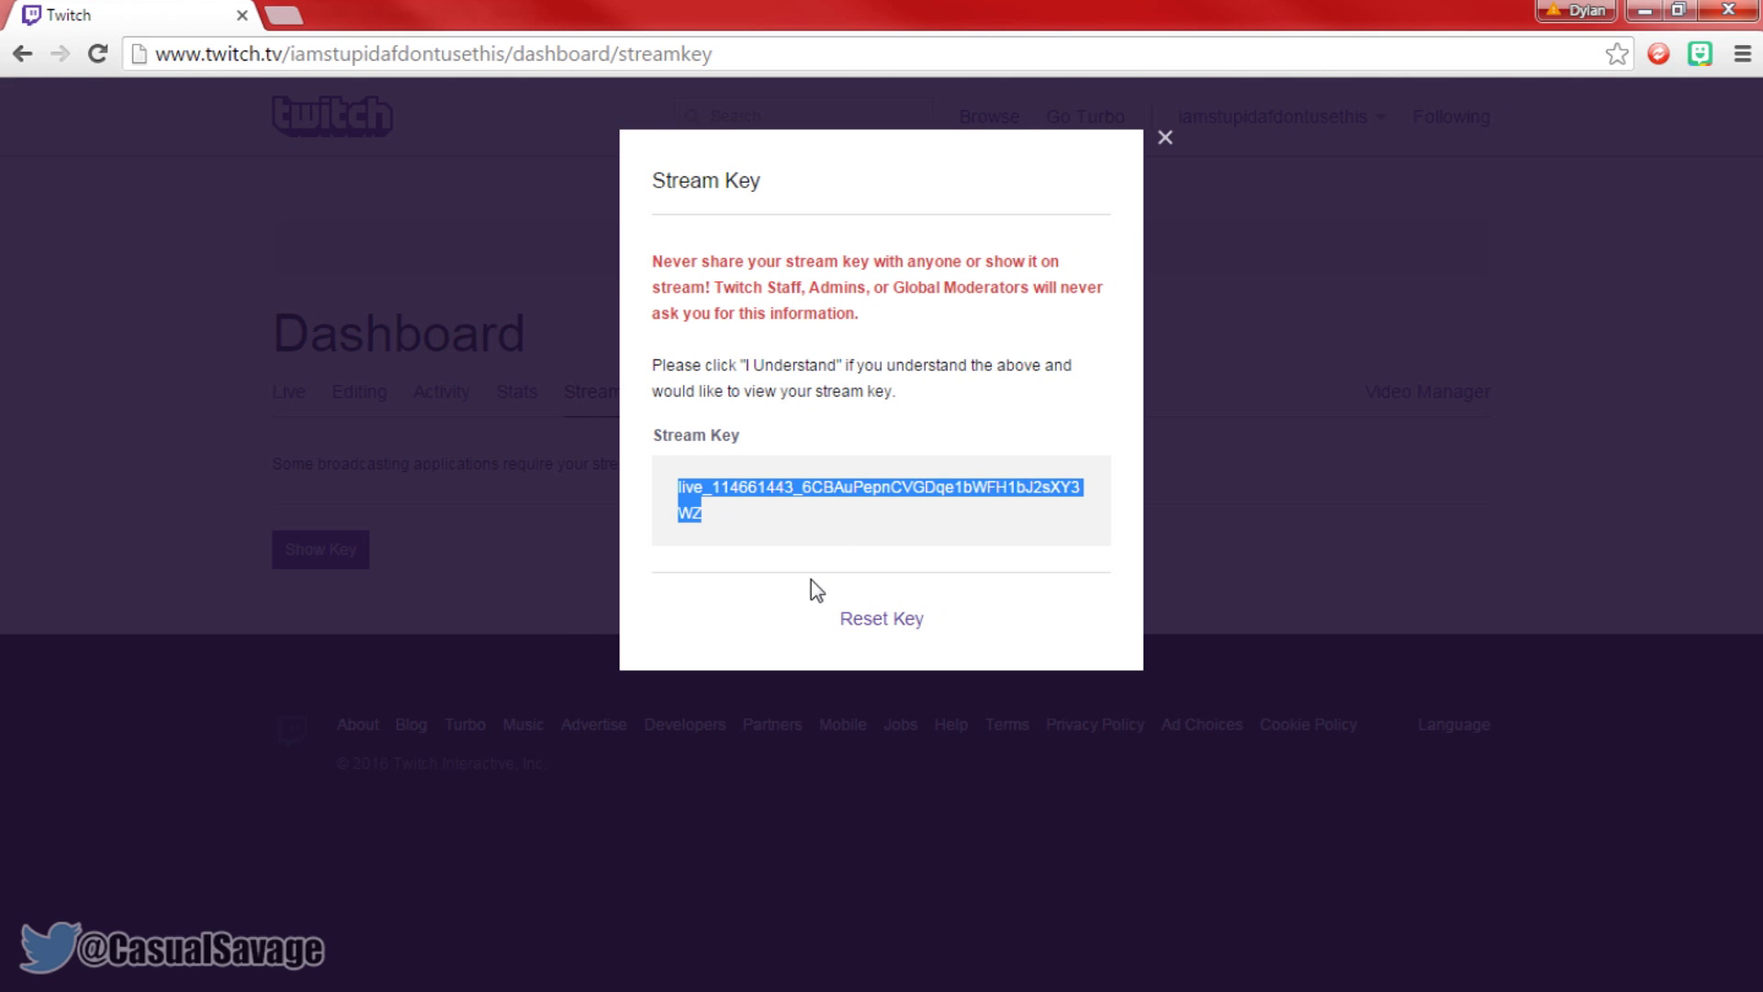
pyautogui.click(866, 621)
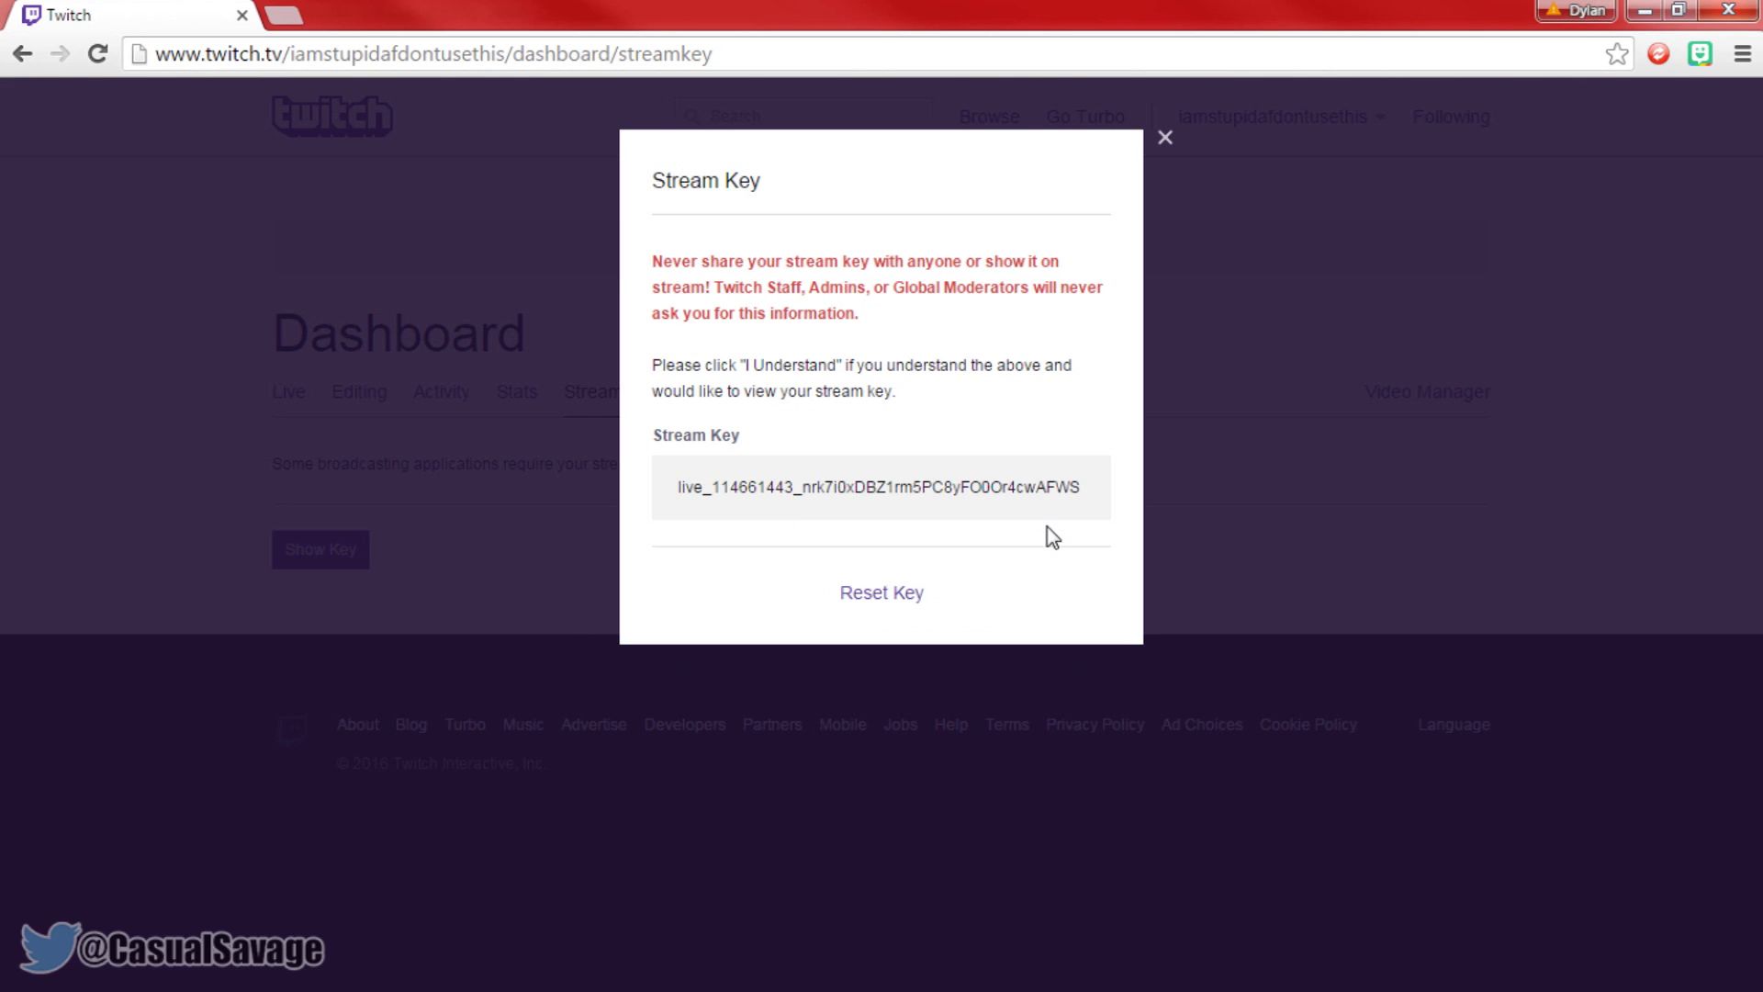
pyautogui.click(886, 596)
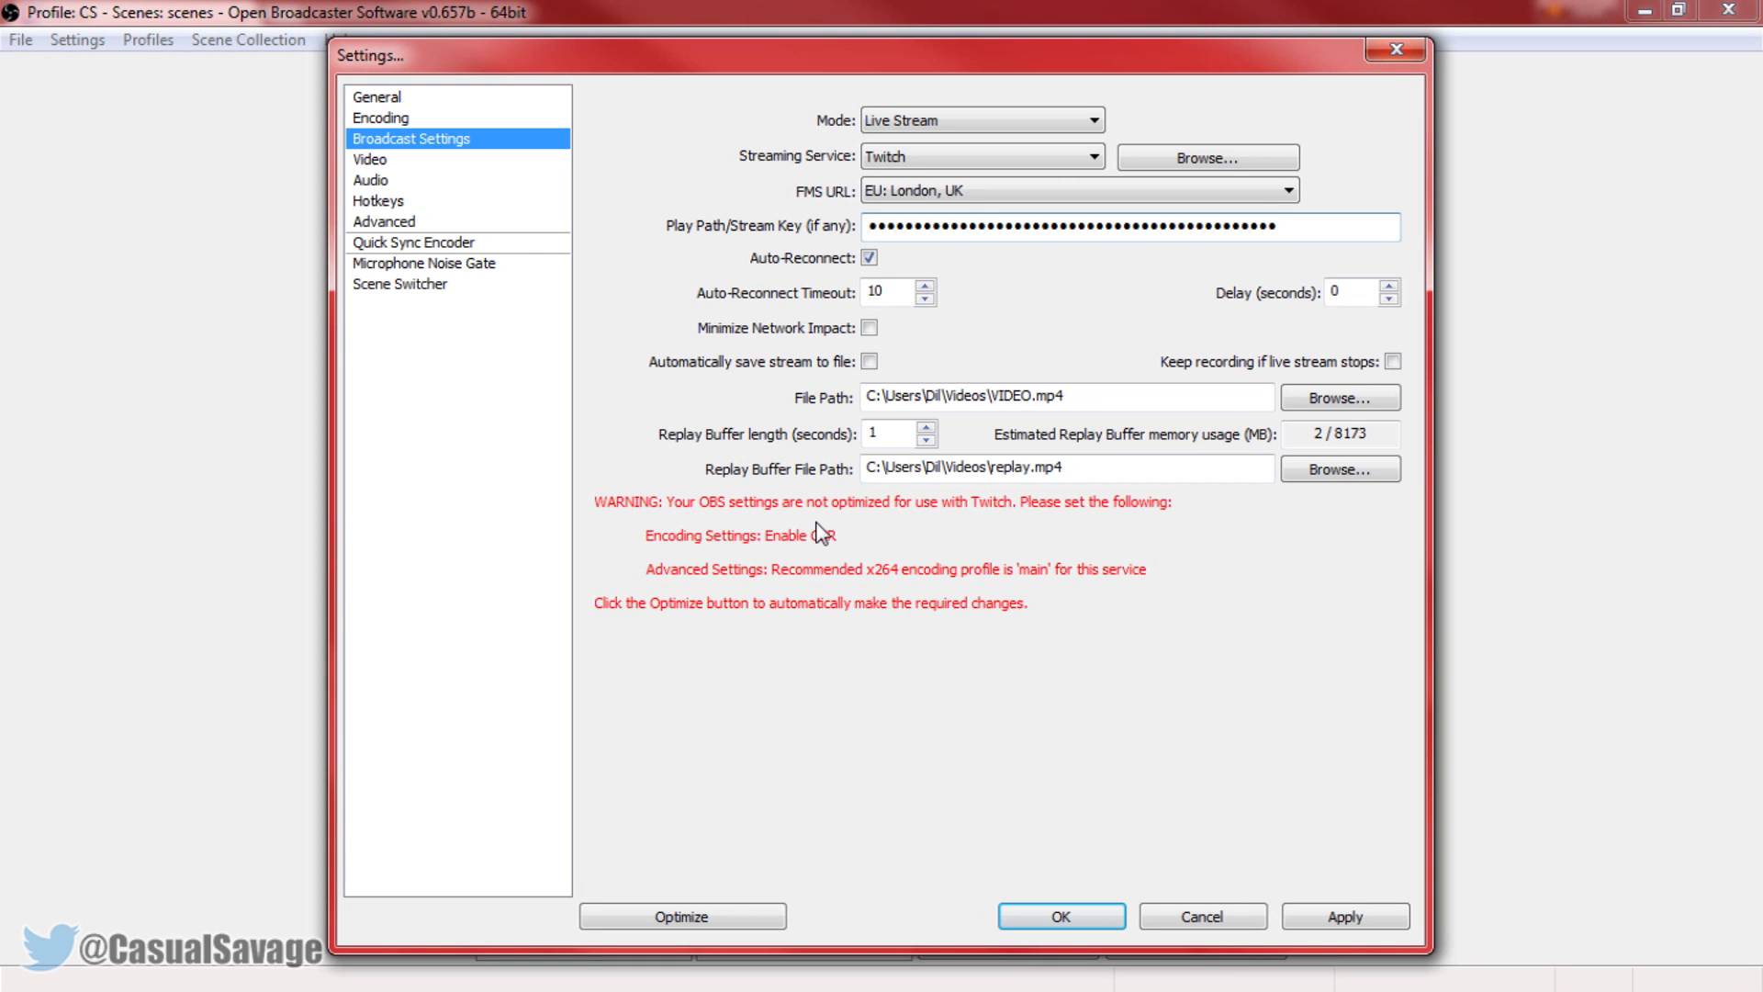
# Step: Apply the pending broadcast changes and tick Use CBR on the Encoding page
pyautogui.click(395, 118)
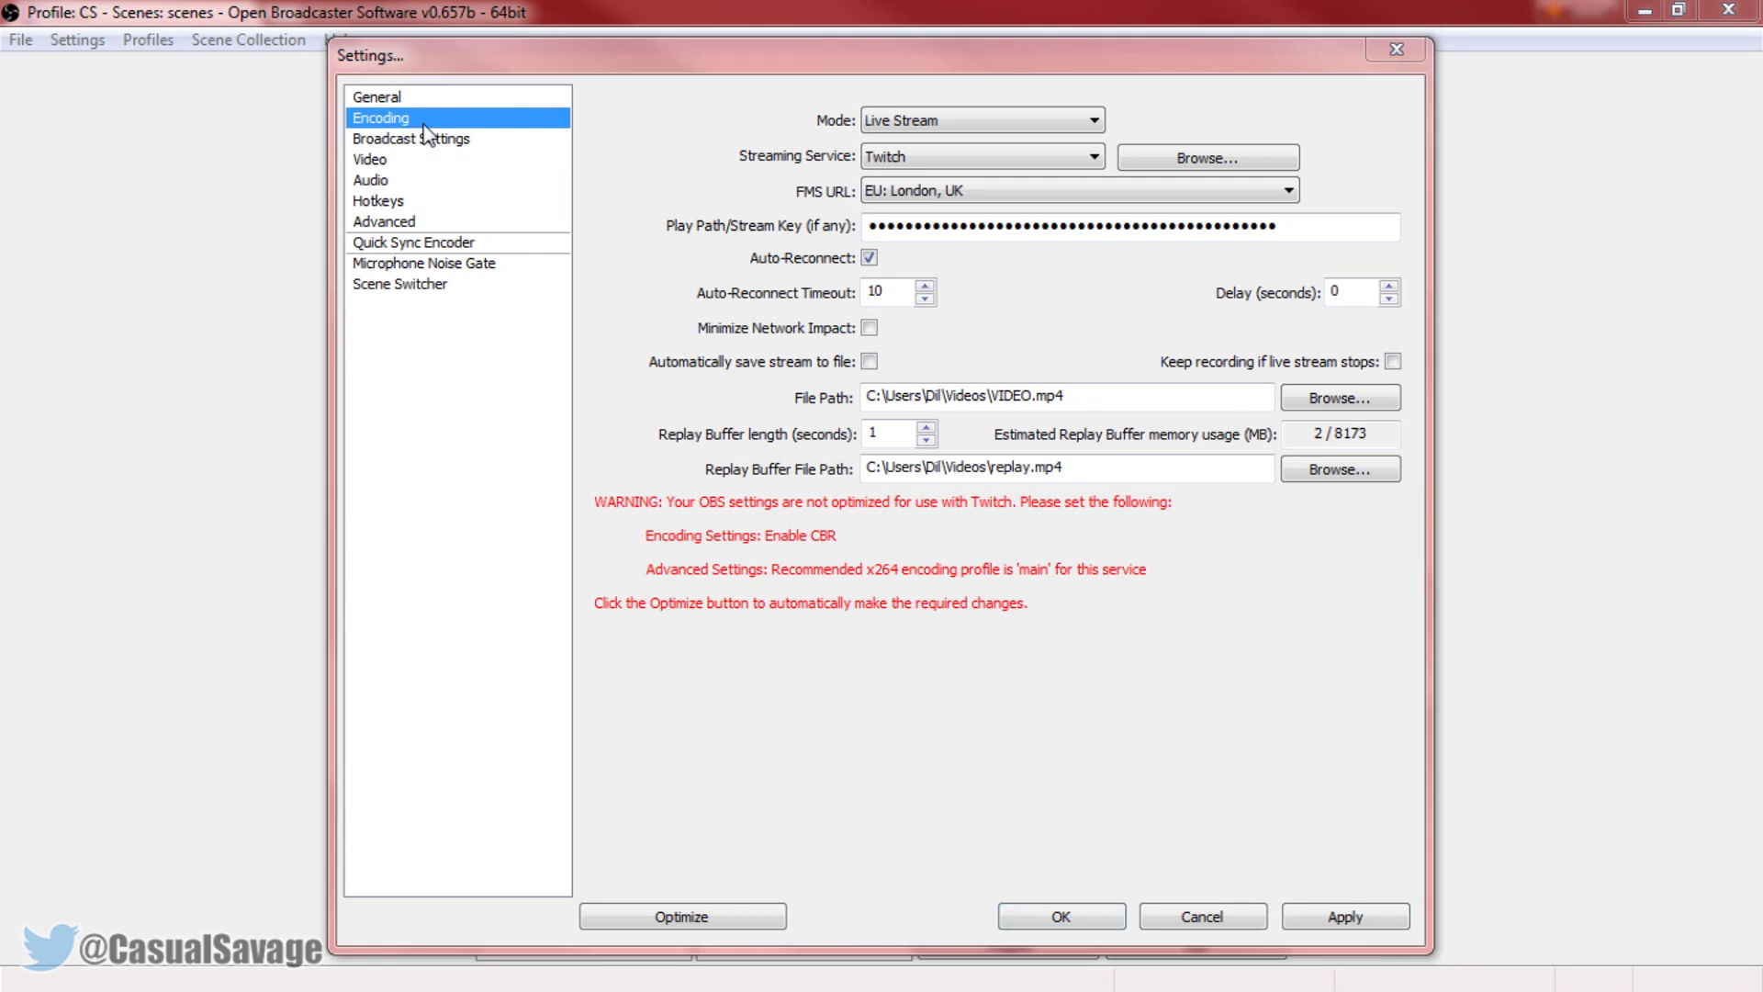
pyautogui.click(820, 595)
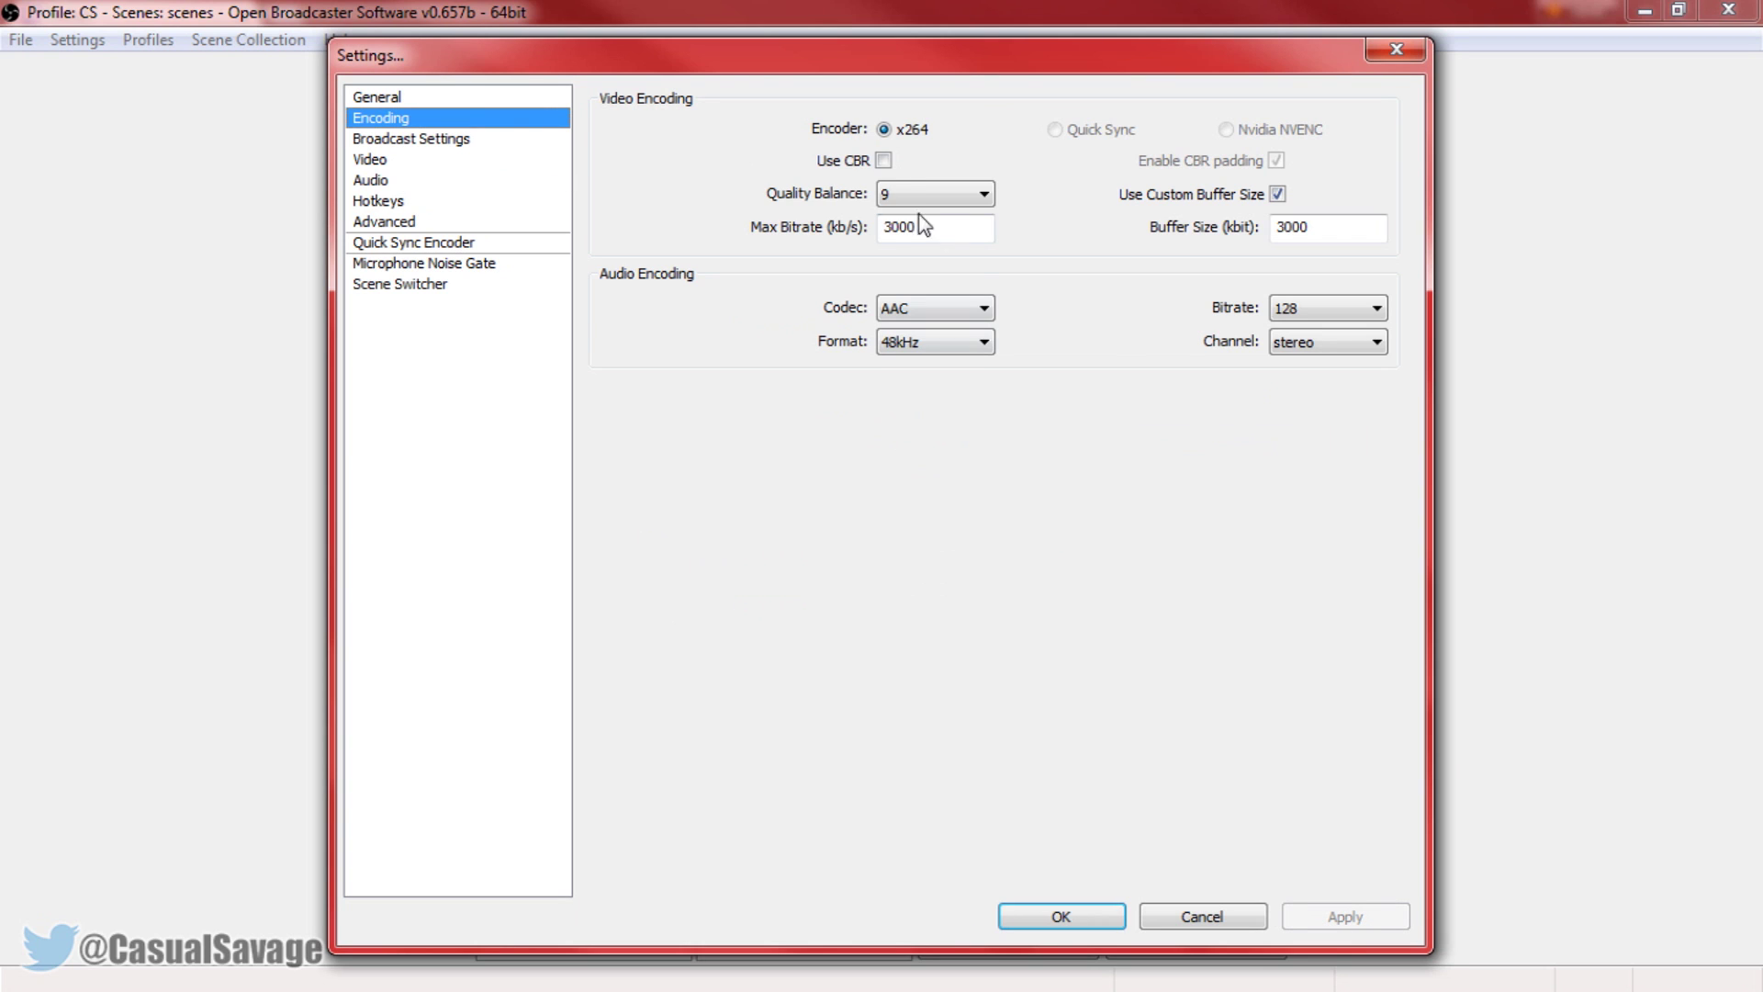
pyautogui.click(884, 162)
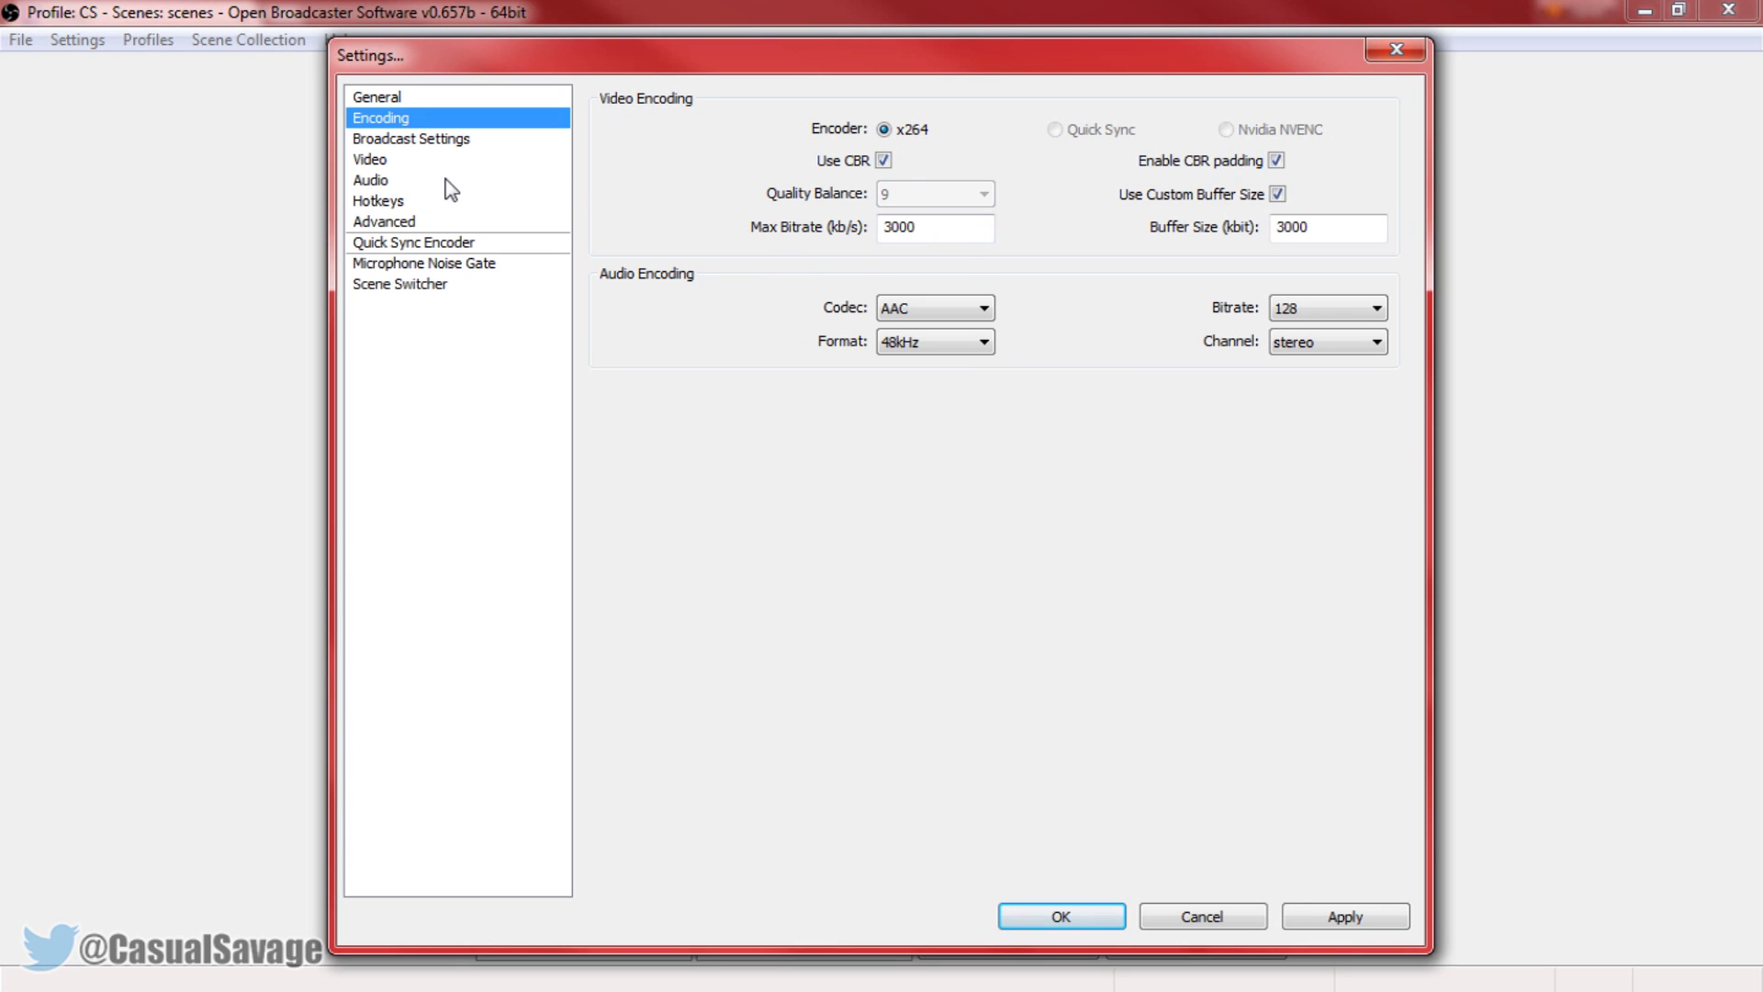
pyautogui.click(395, 167)
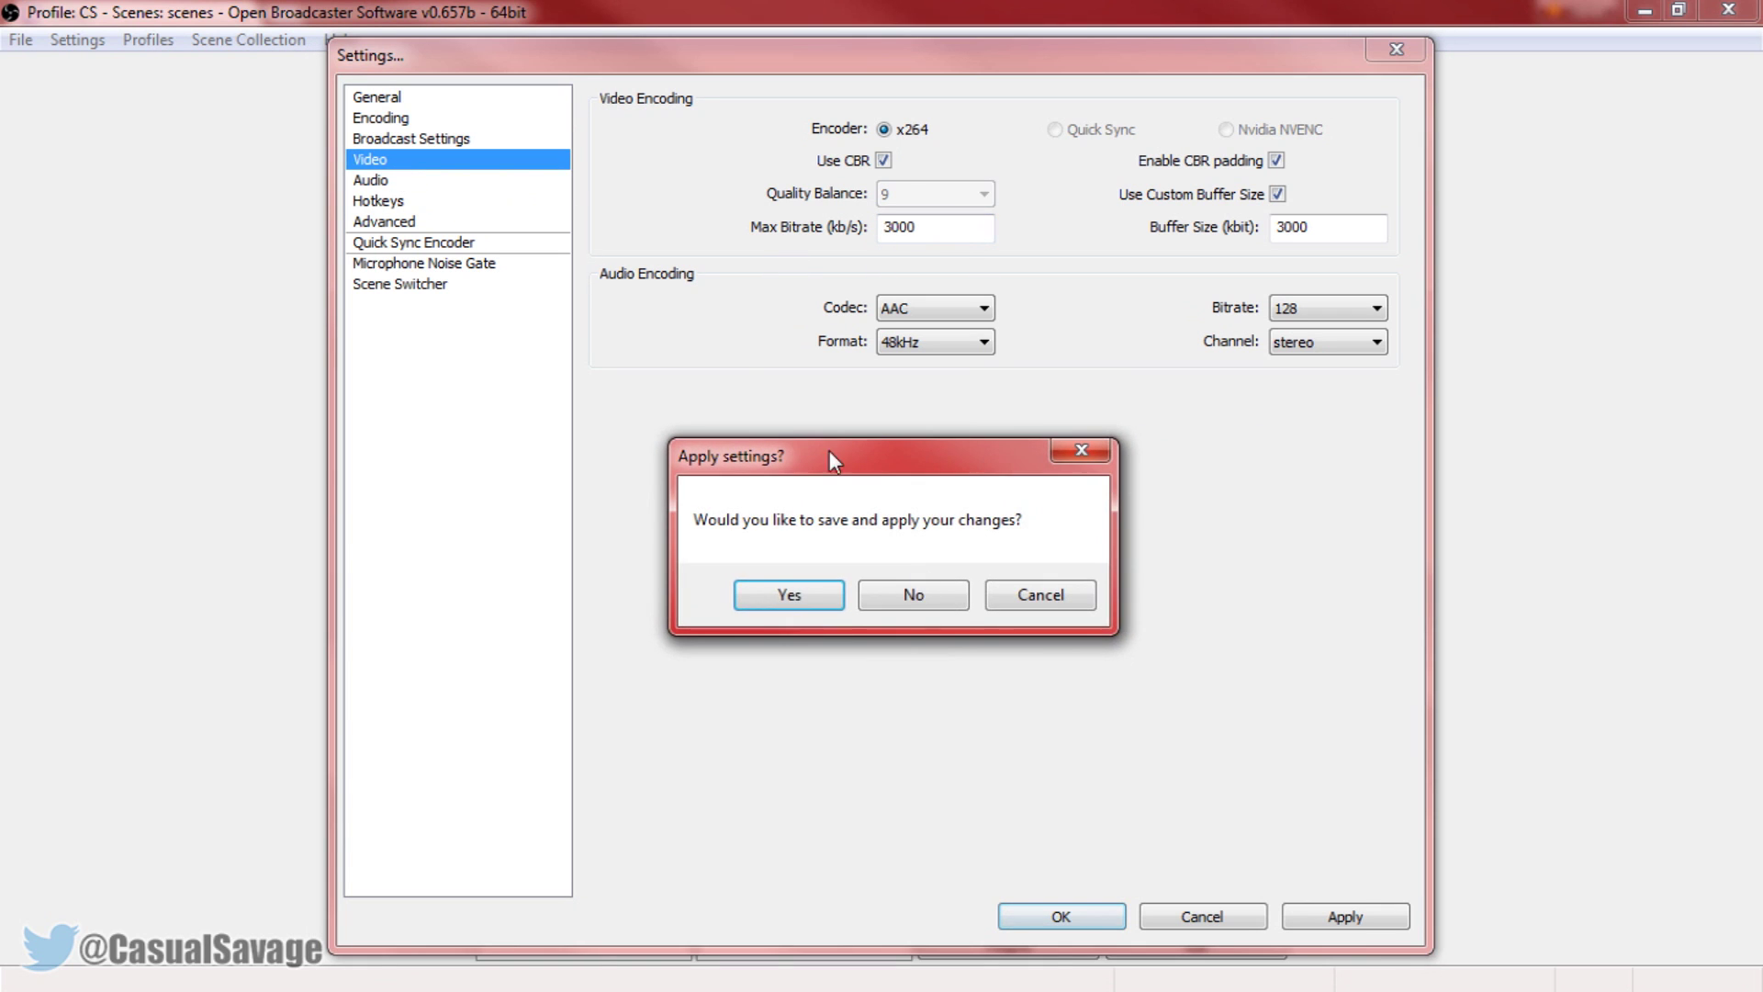
# Step: Apply the encoding changes and set the custom base resolution to 1280×720
pyautogui.click(814, 597)
pyautogui.doubleClick(902, 178)
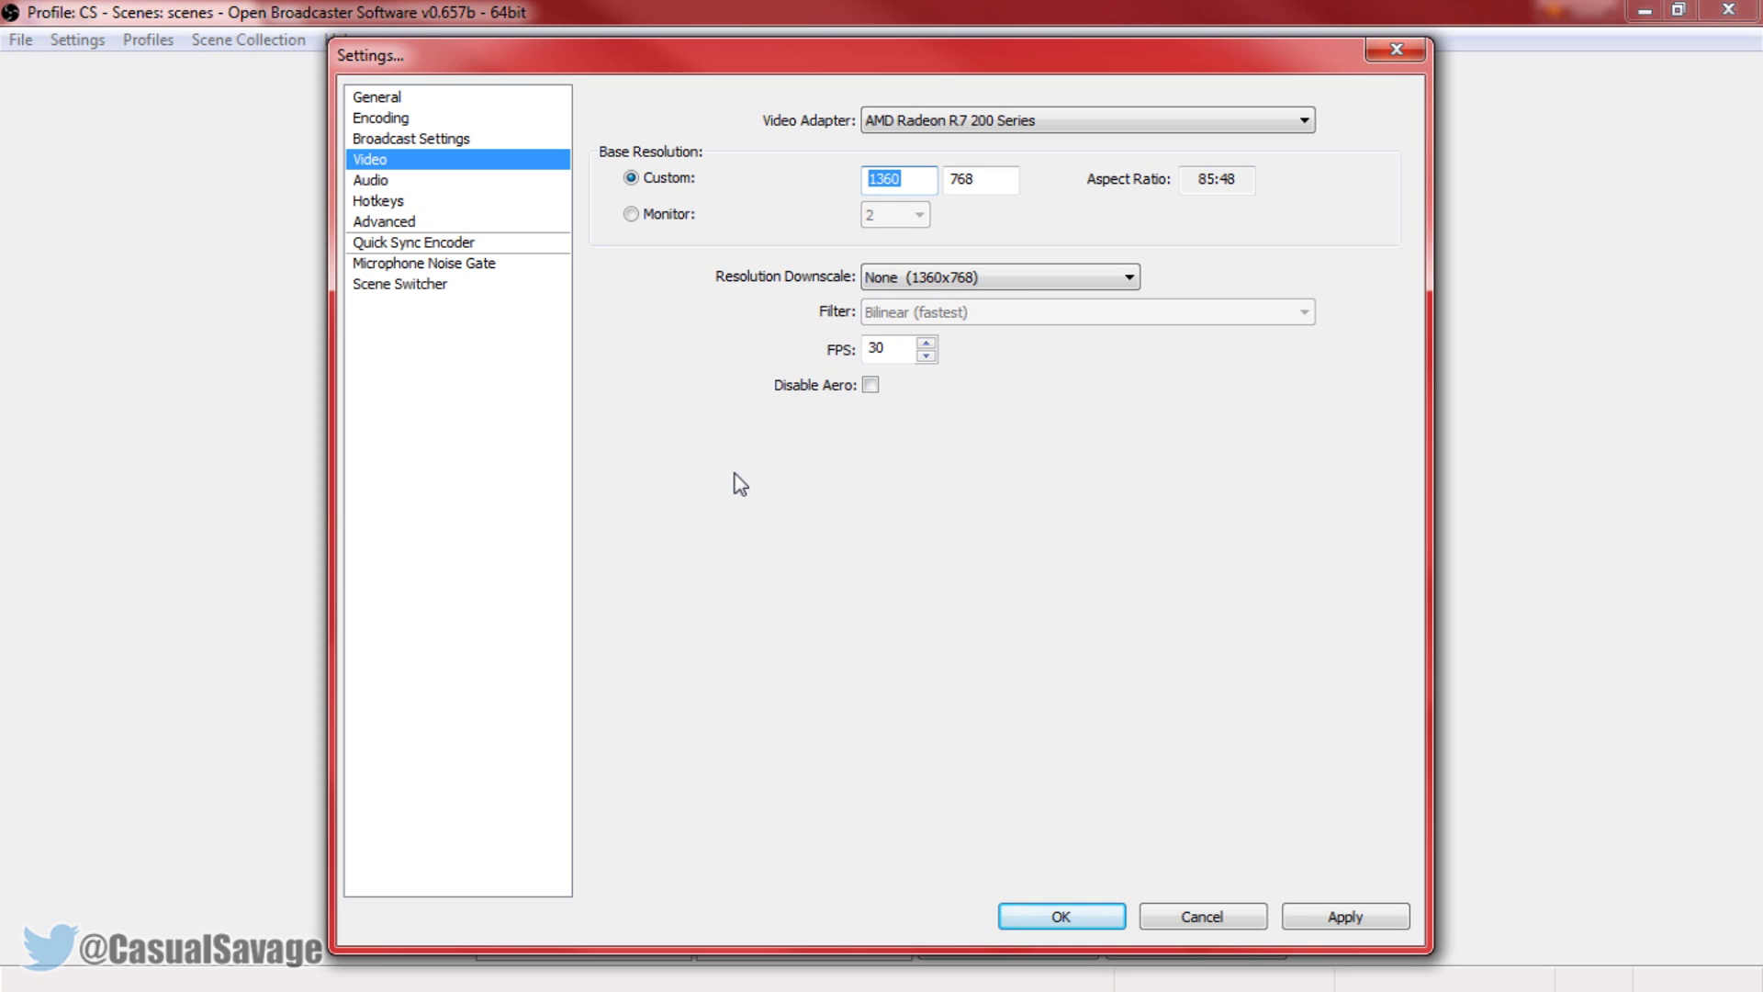
pyautogui.write('1280')
pyautogui.moveTo(1011, 180); pyautogui.dragTo(827, 184)
pyautogui.write('720')
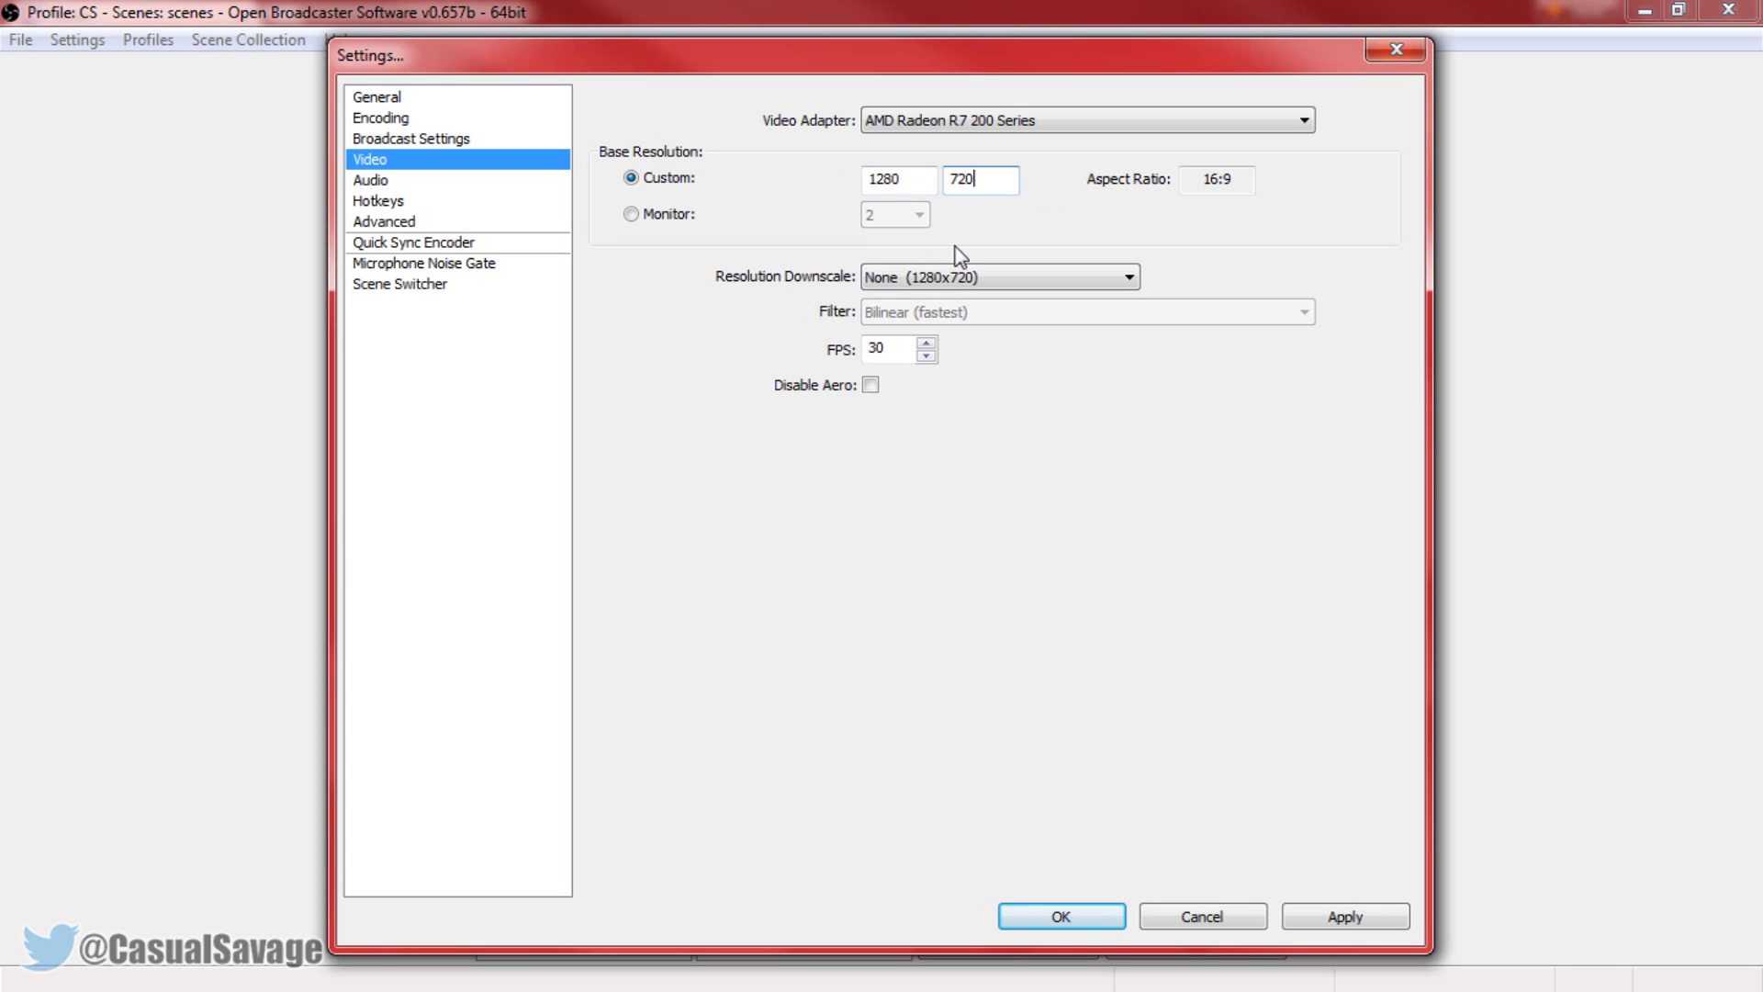
# Step: Check the FPS is 30 and leave Resolution Downscale at None
pyautogui.doubleClick(896, 349)
pyautogui.click(869, 281)
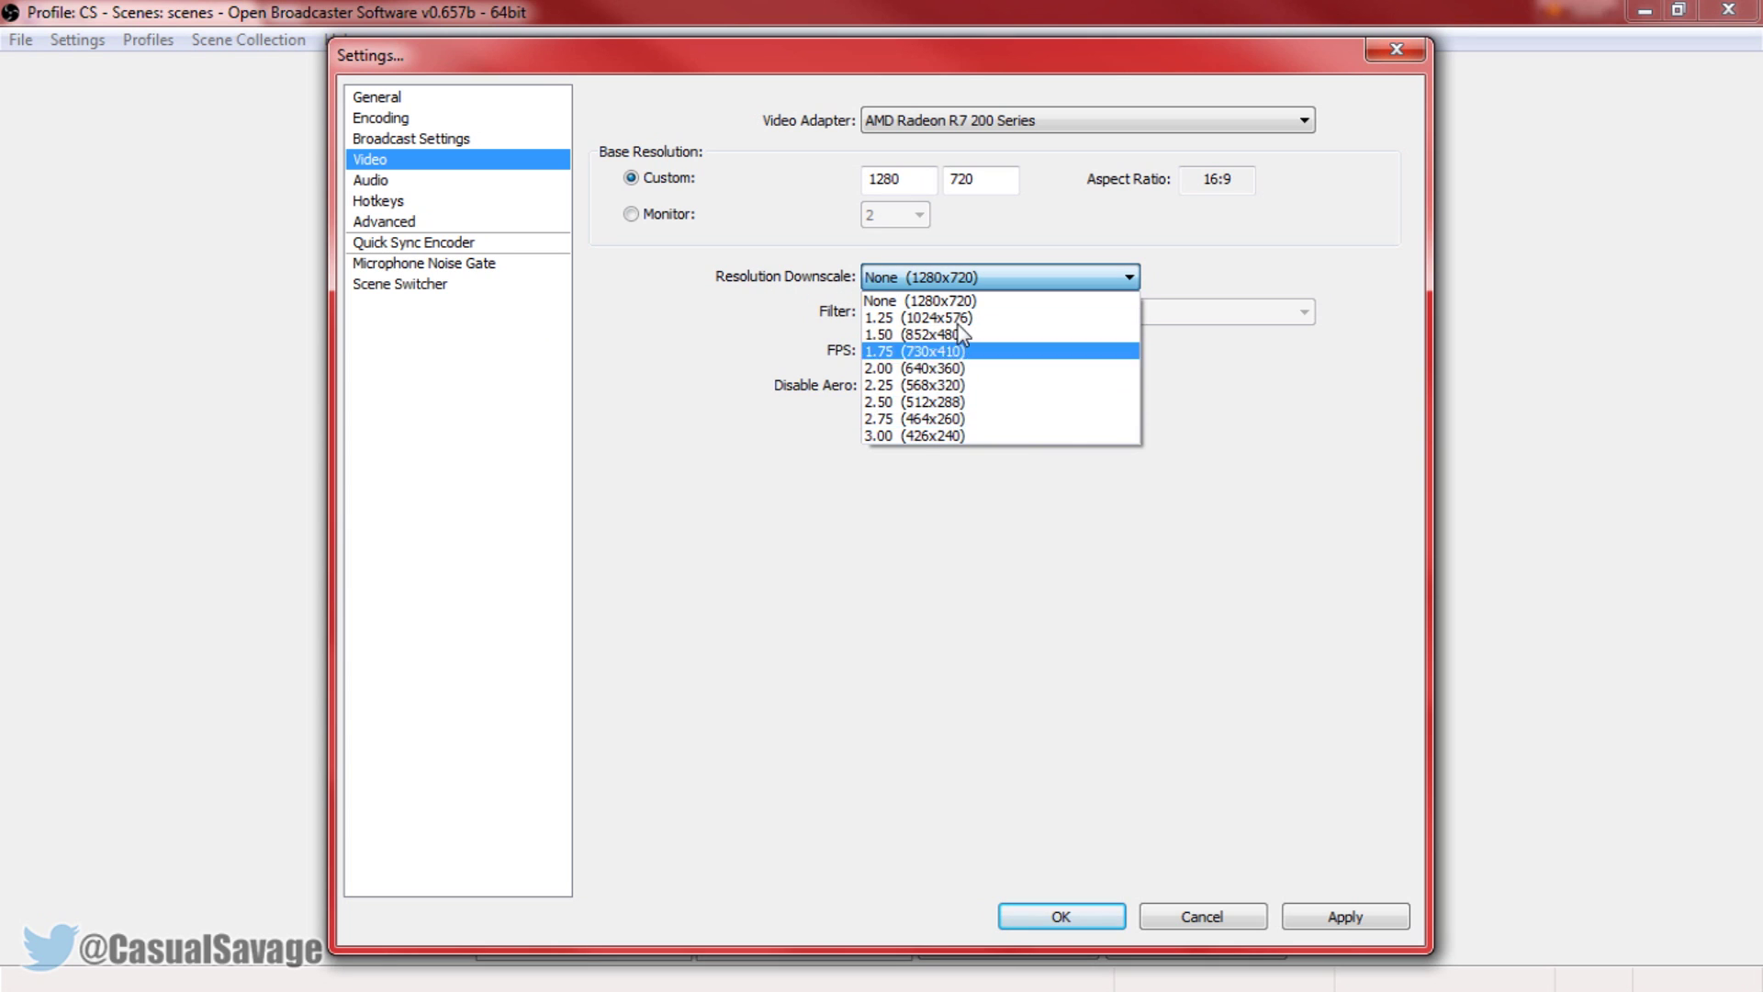
pyautogui.click(654, 374)
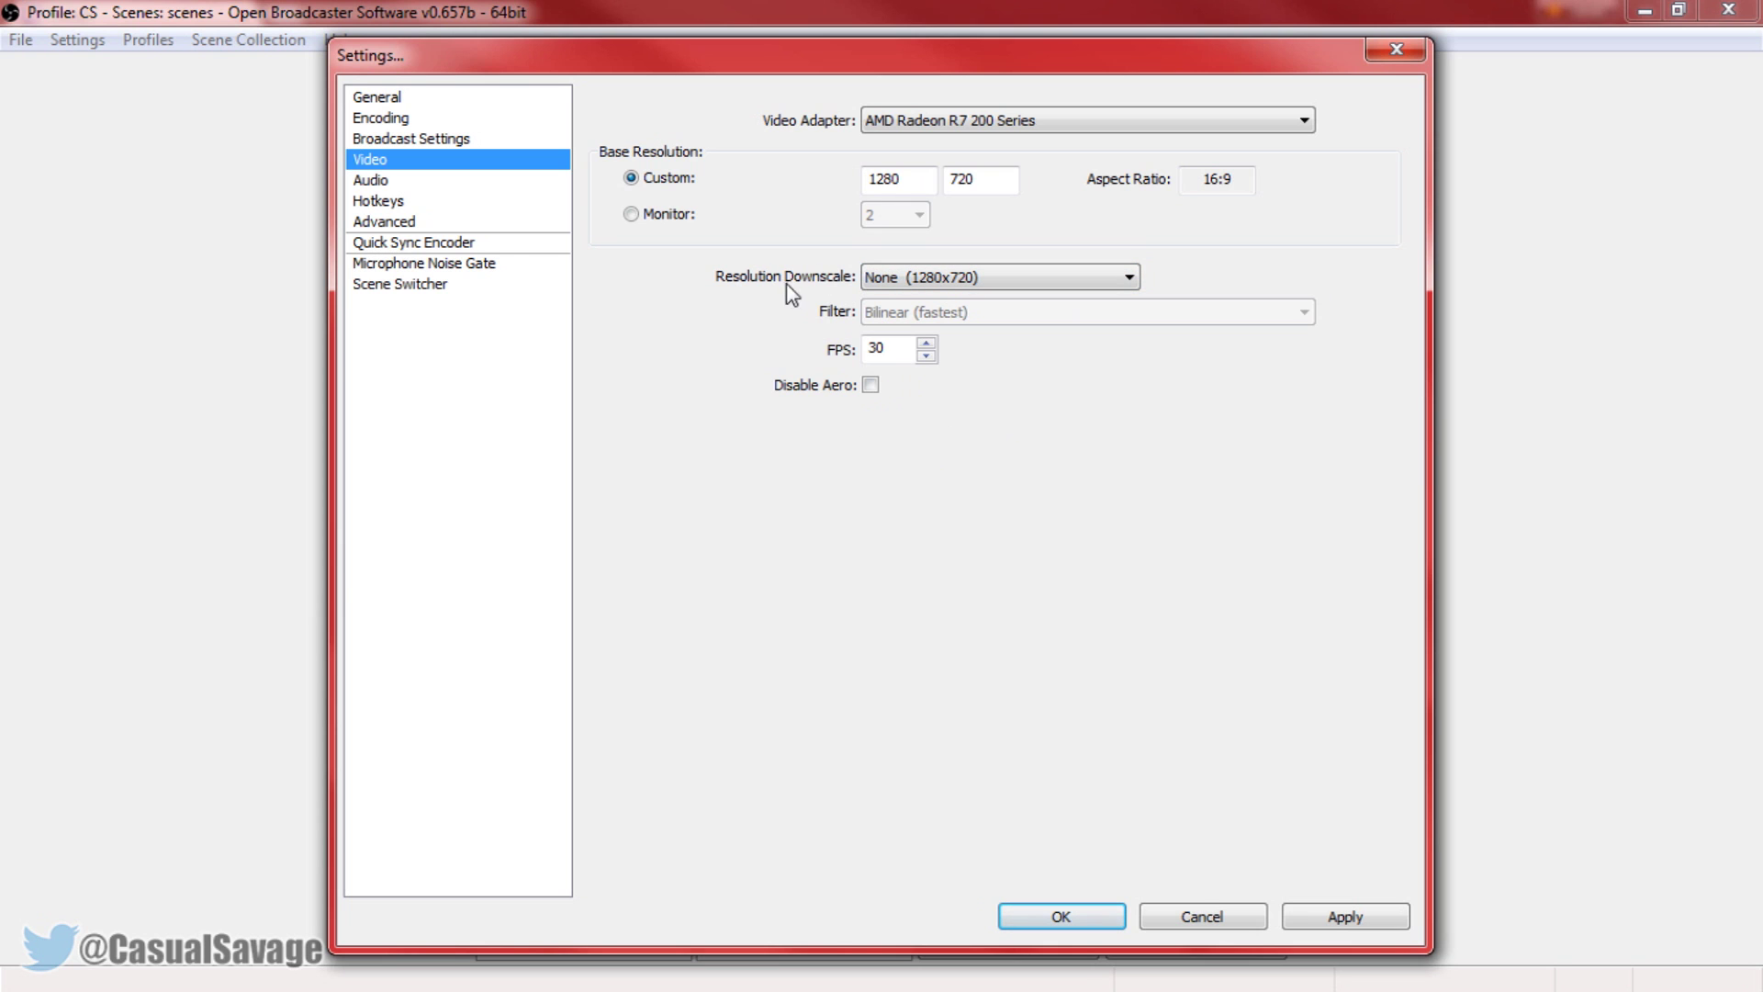
pyautogui.click(432, 227)
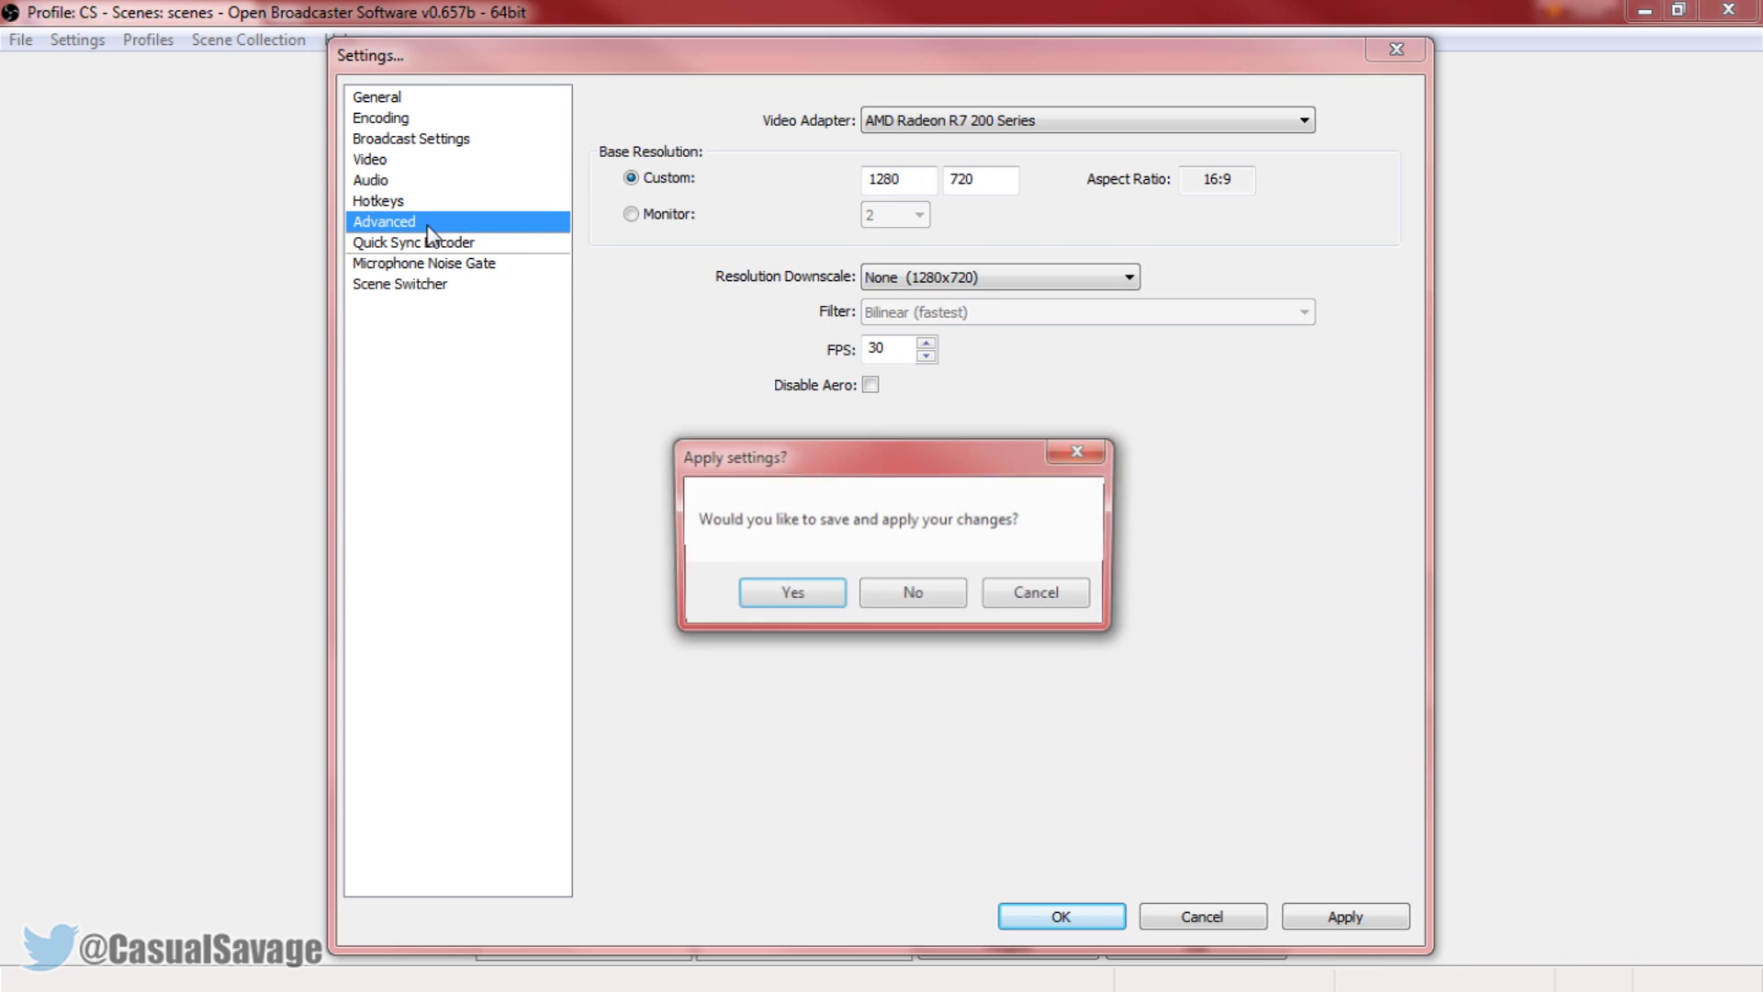
# Step: Apply the video changes and set the x264 CPU Preset to medium
pyautogui.click(827, 601)
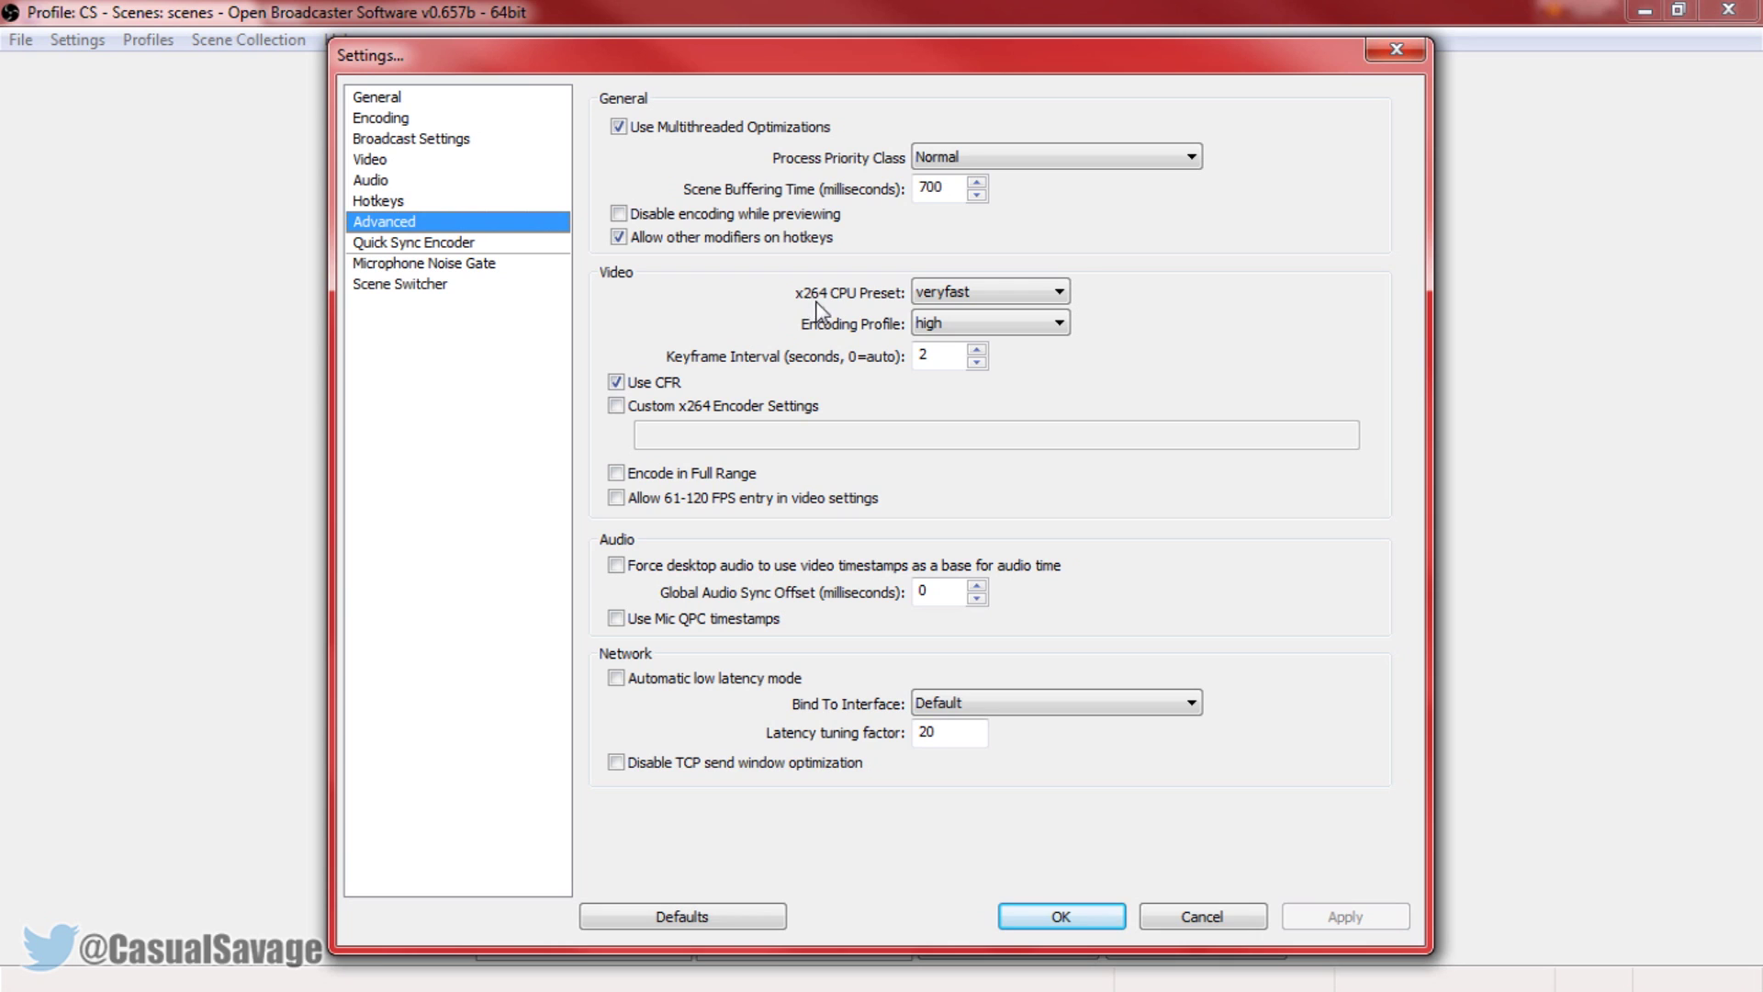
pyautogui.click(955, 294)
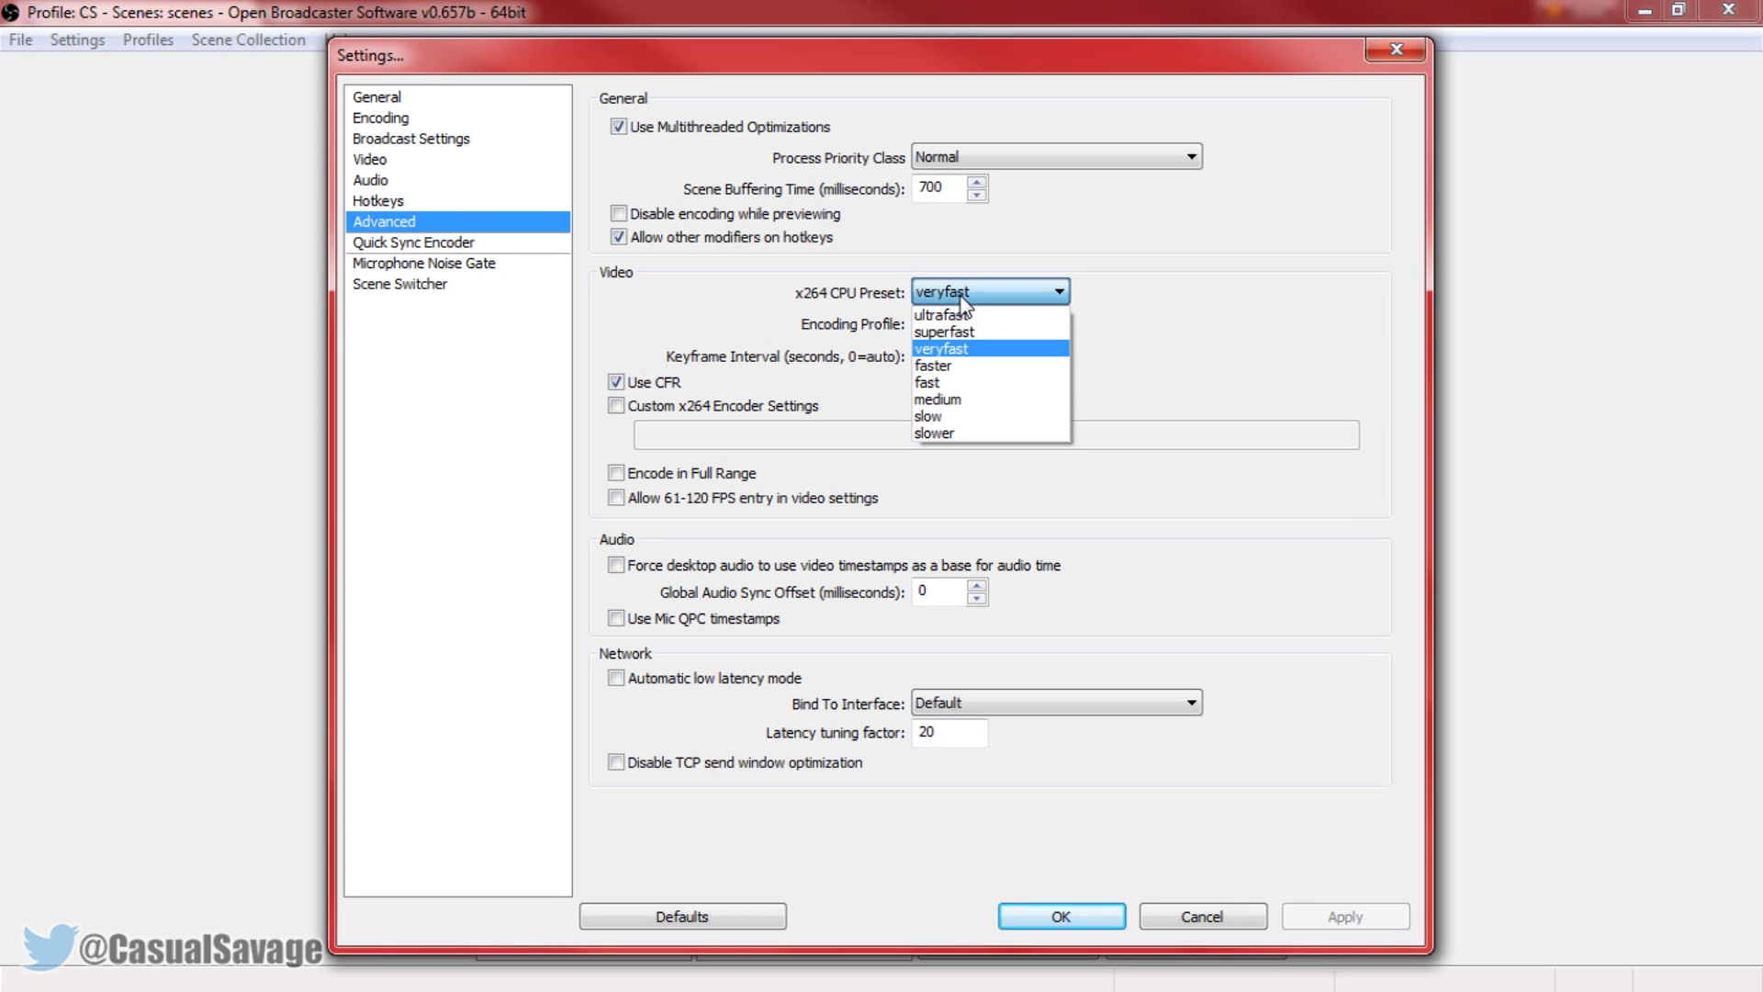
pyautogui.click(995, 402)
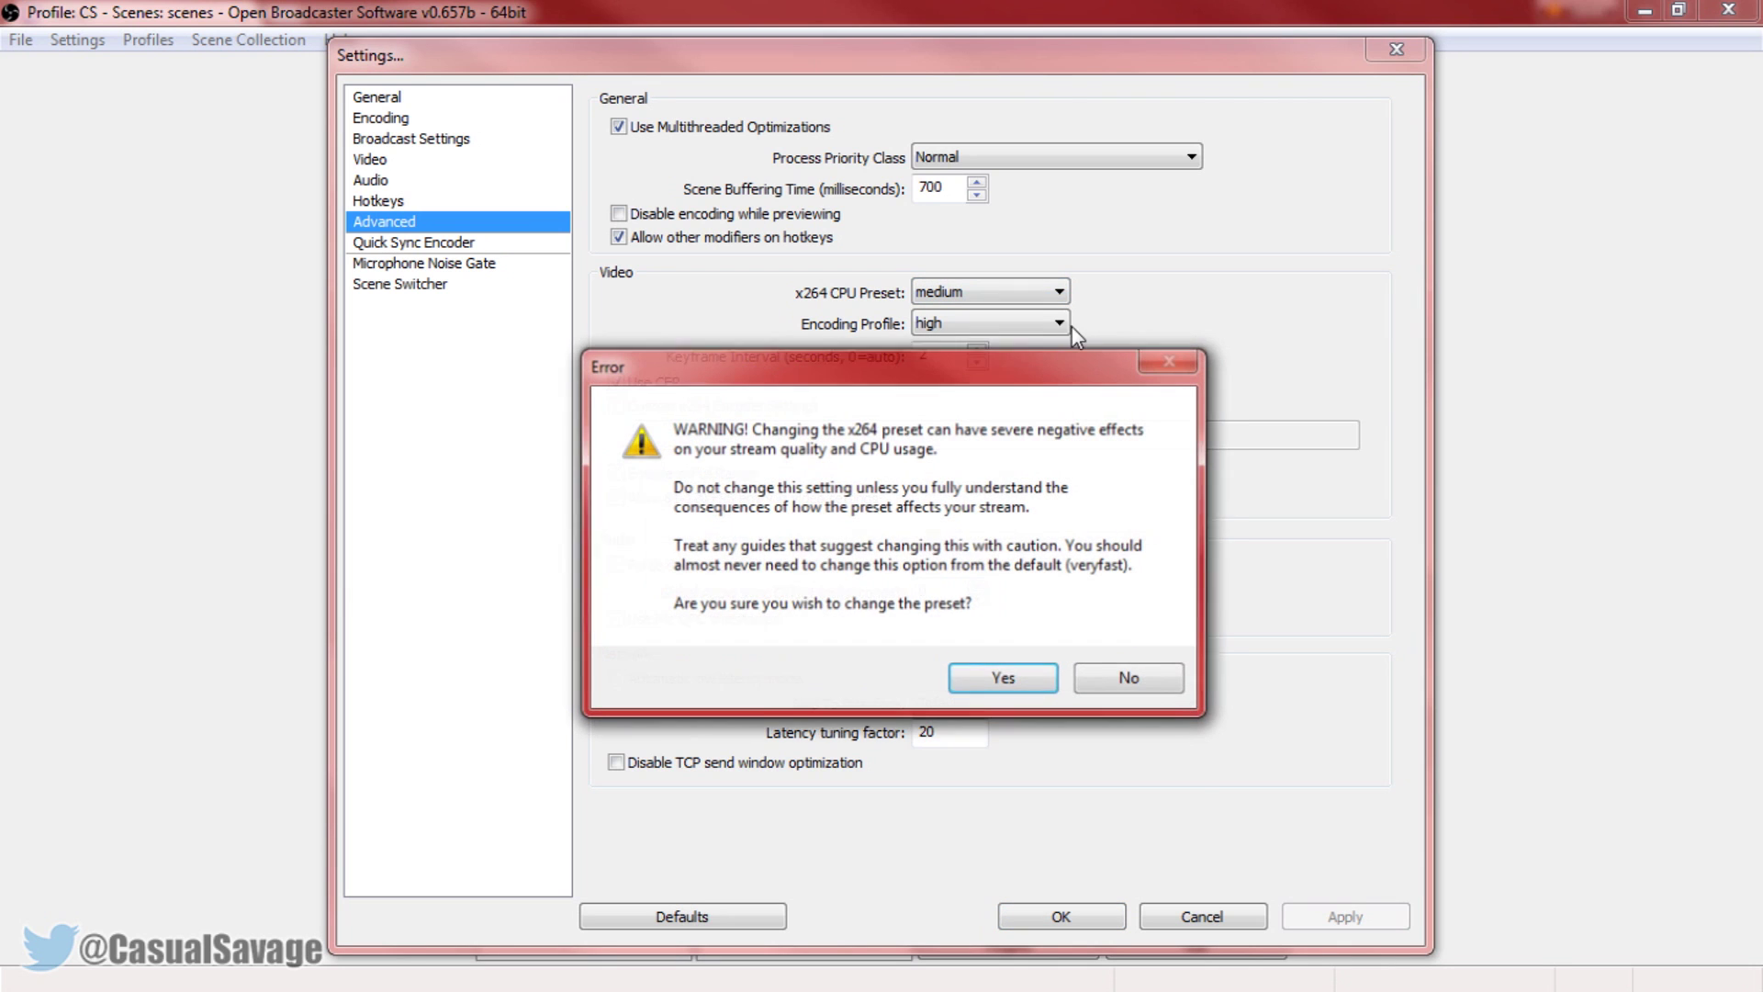
pyautogui.click(1007, 679)
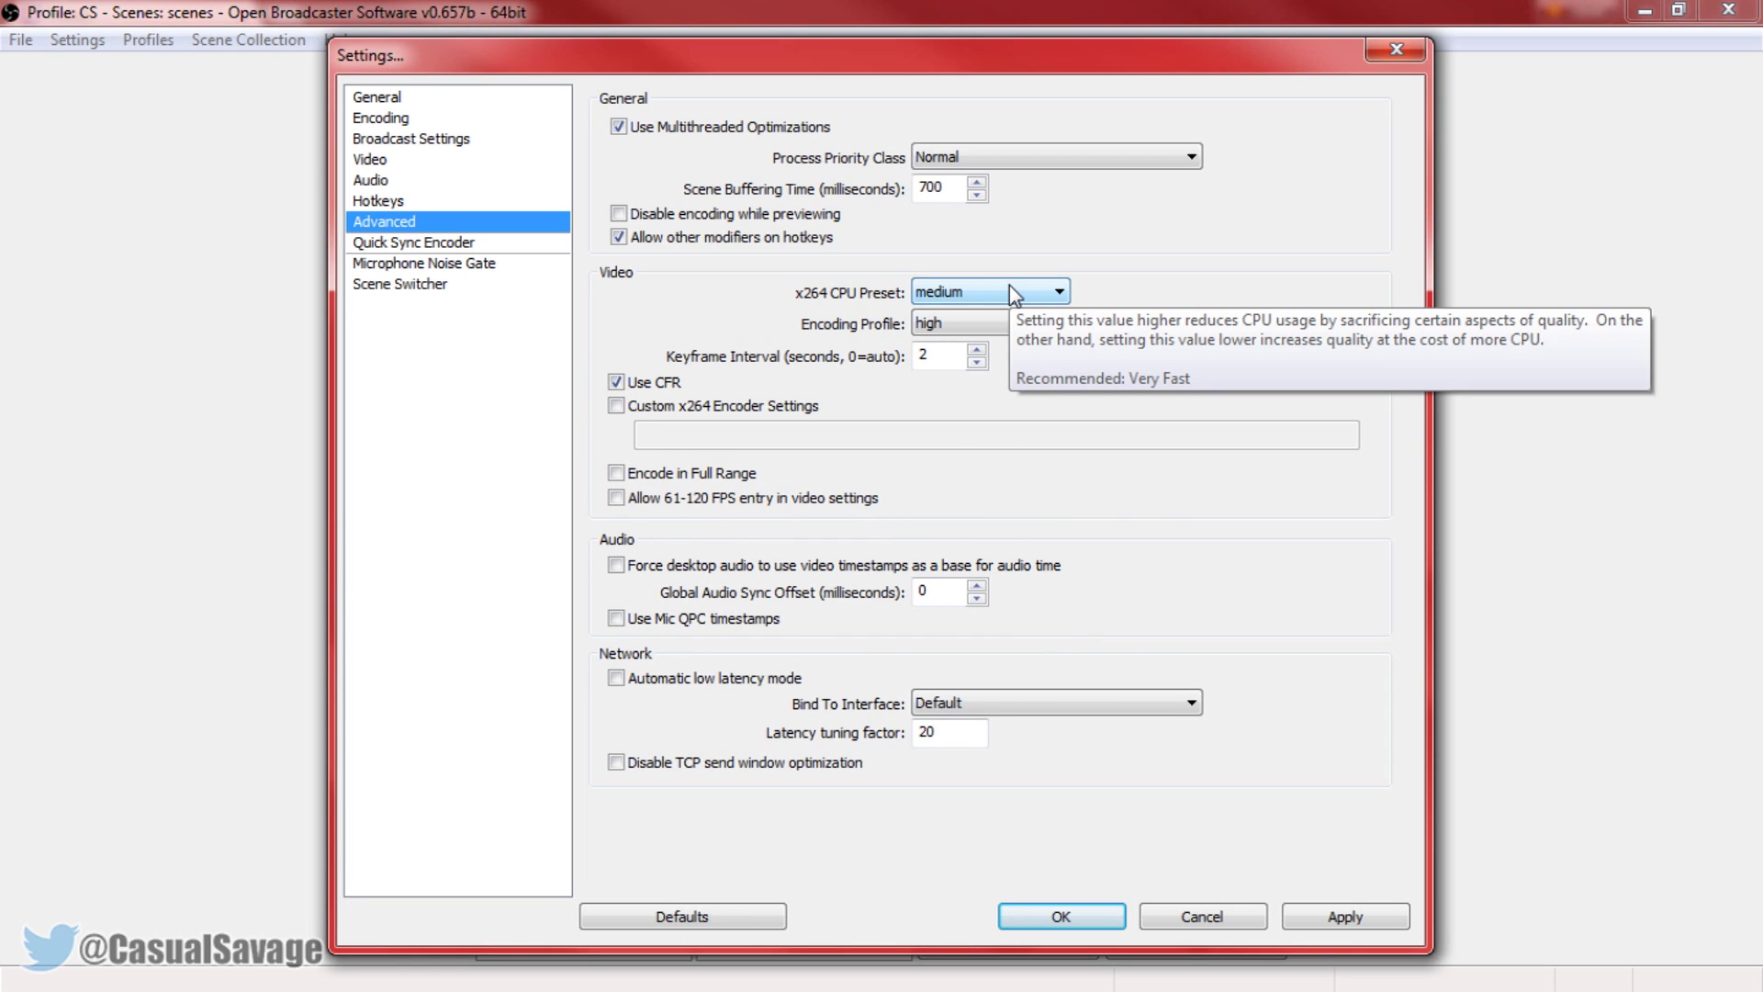
pyautogui.click(1010, 290)
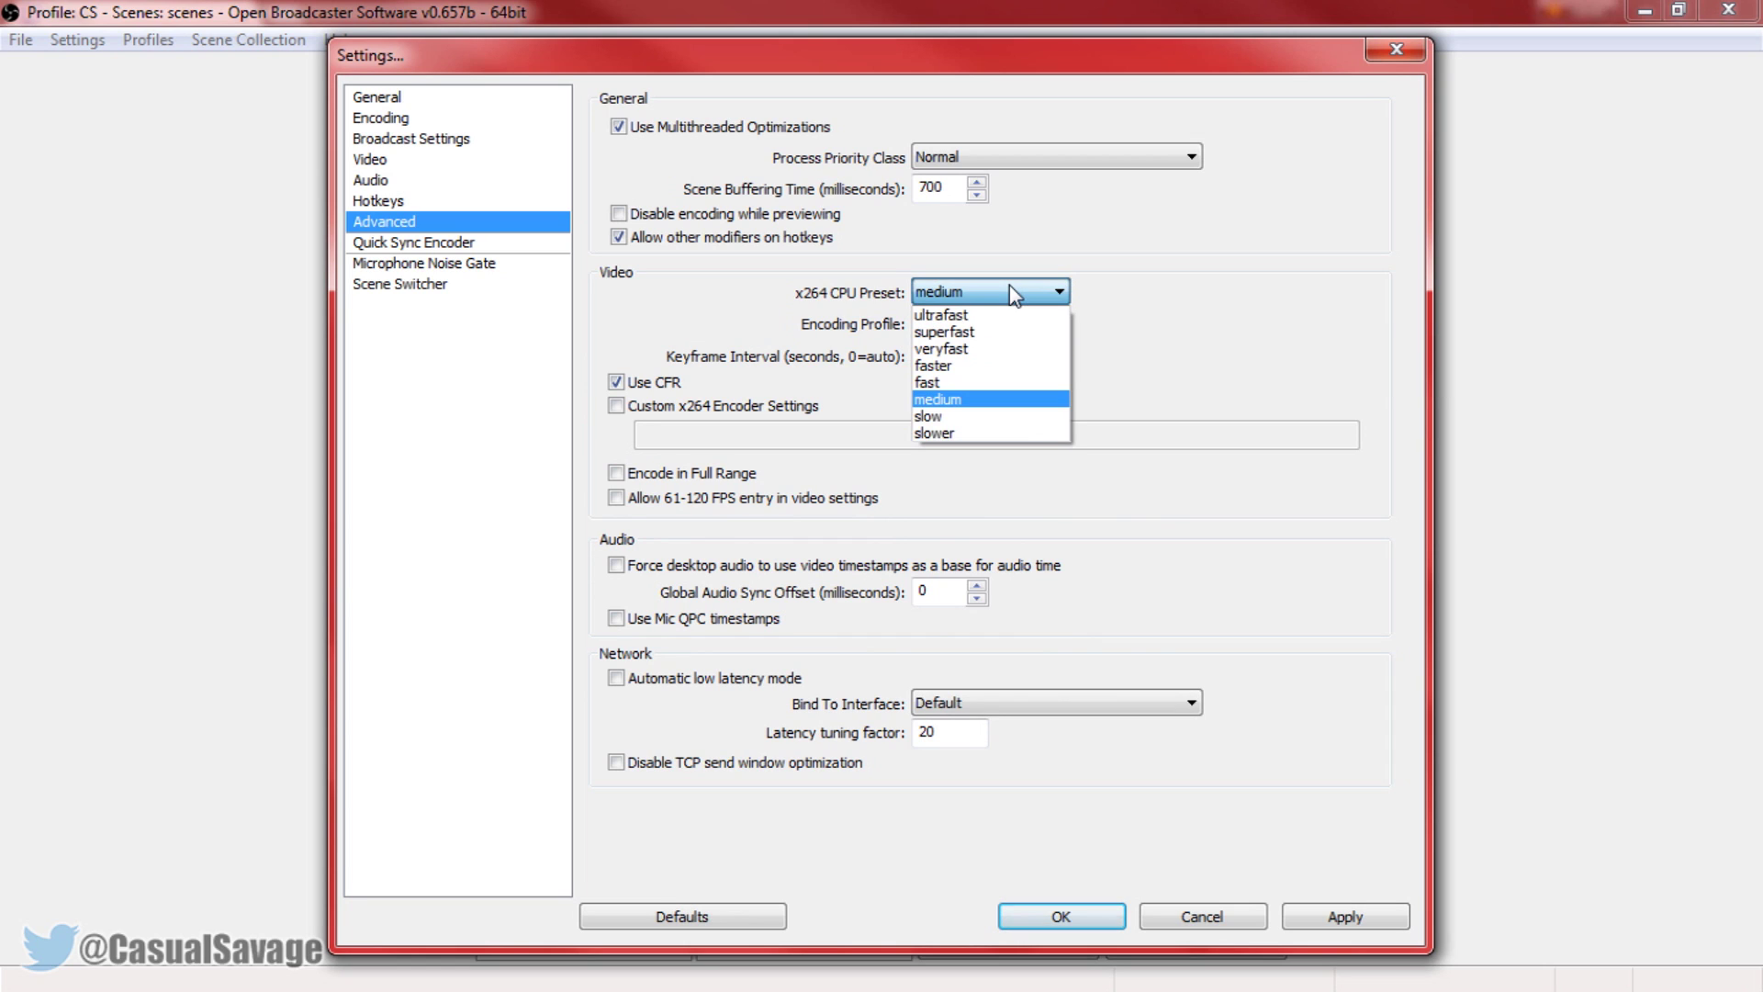
pyautogui.click(967, 402)
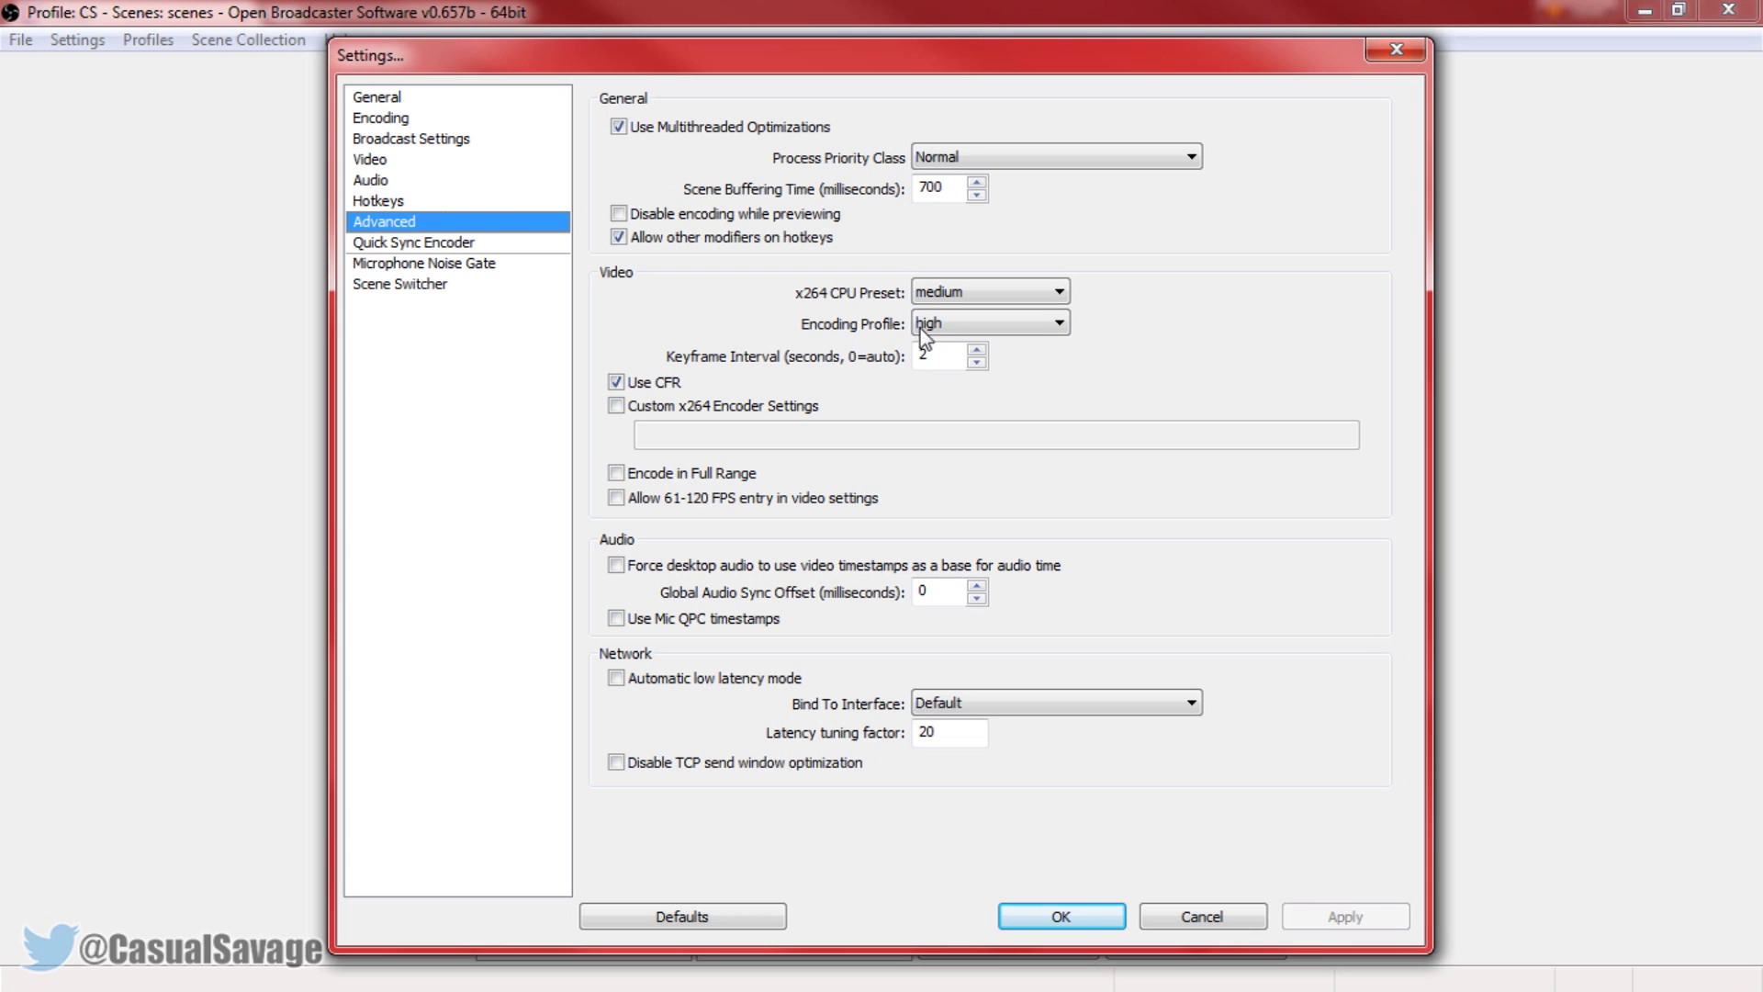
# Step: Change the Encoding Profile from high to main
pyautogui.click(964, 327)
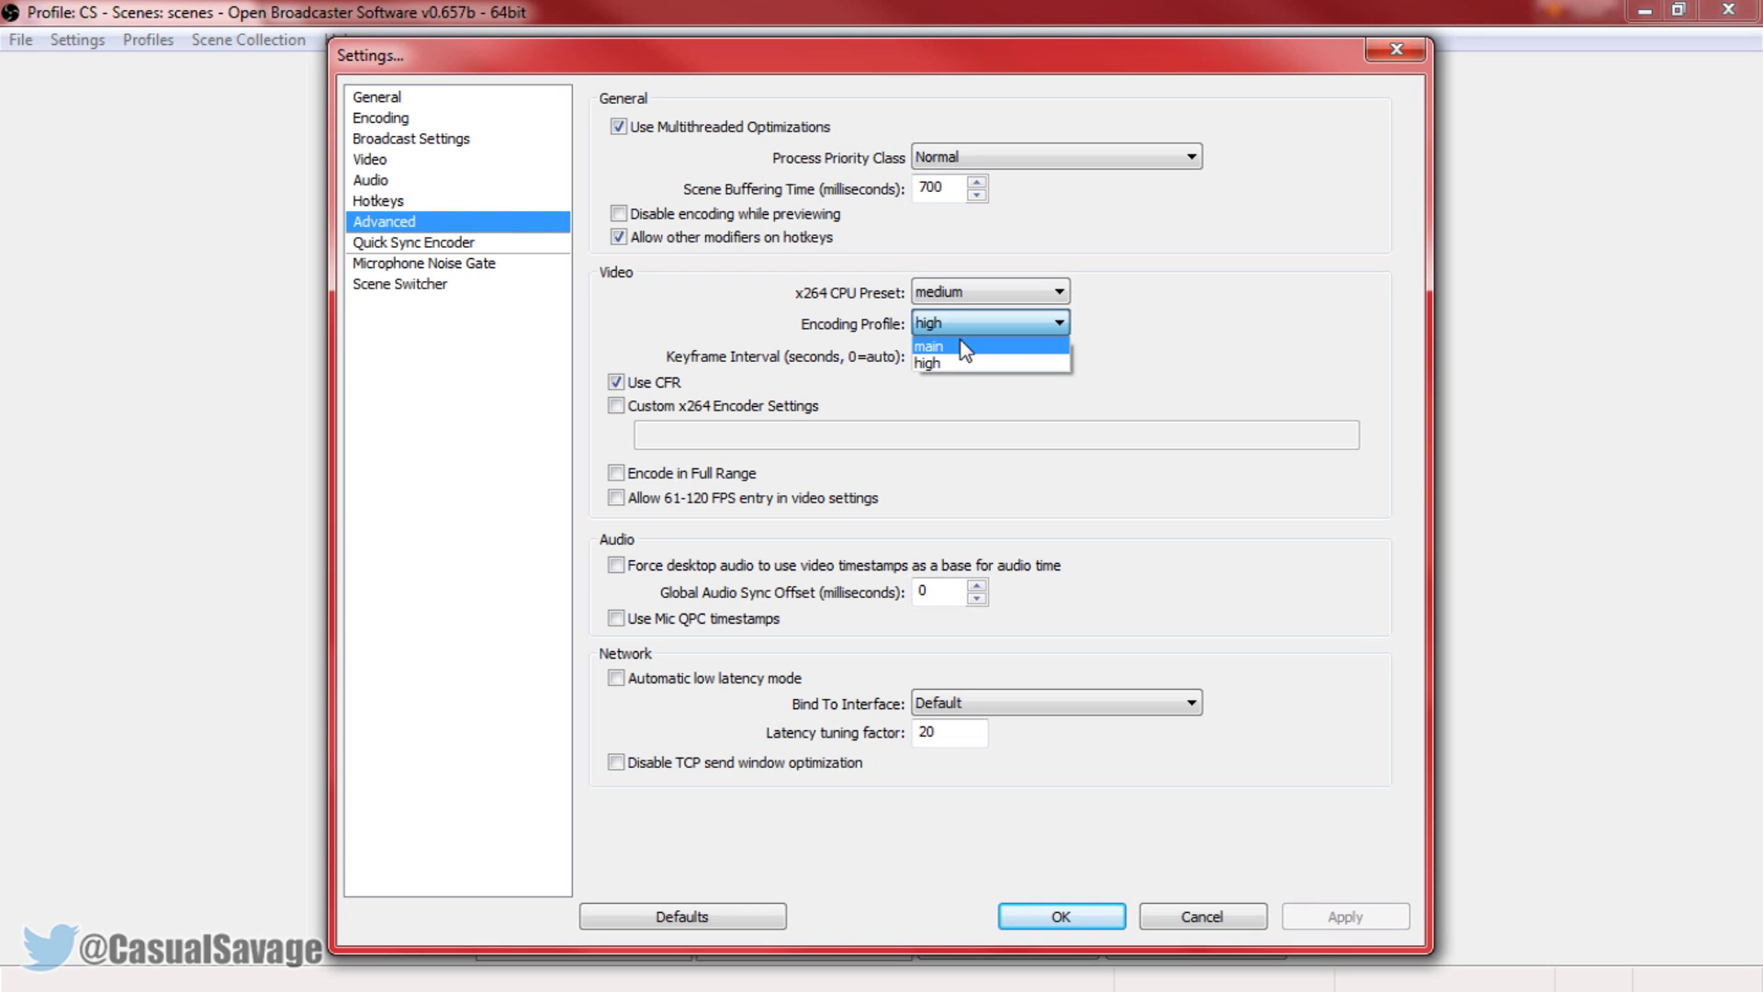
pyautogui.click(965, 349)
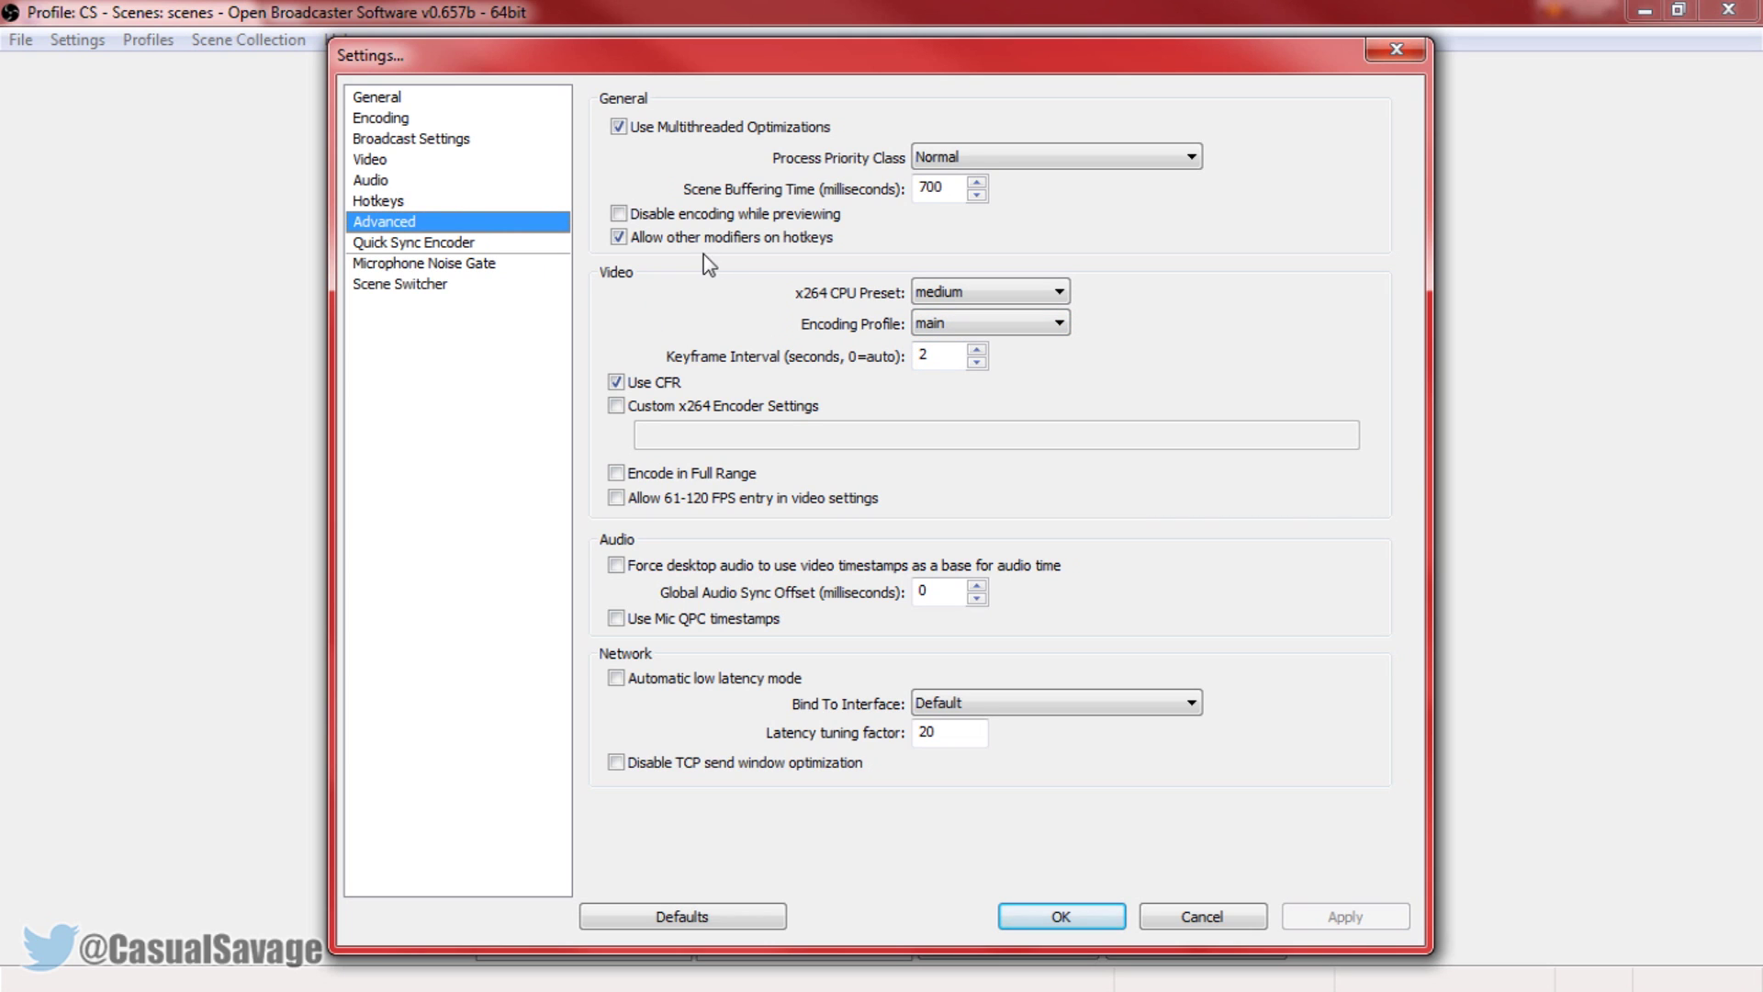
pyautogui.click(452, 138)
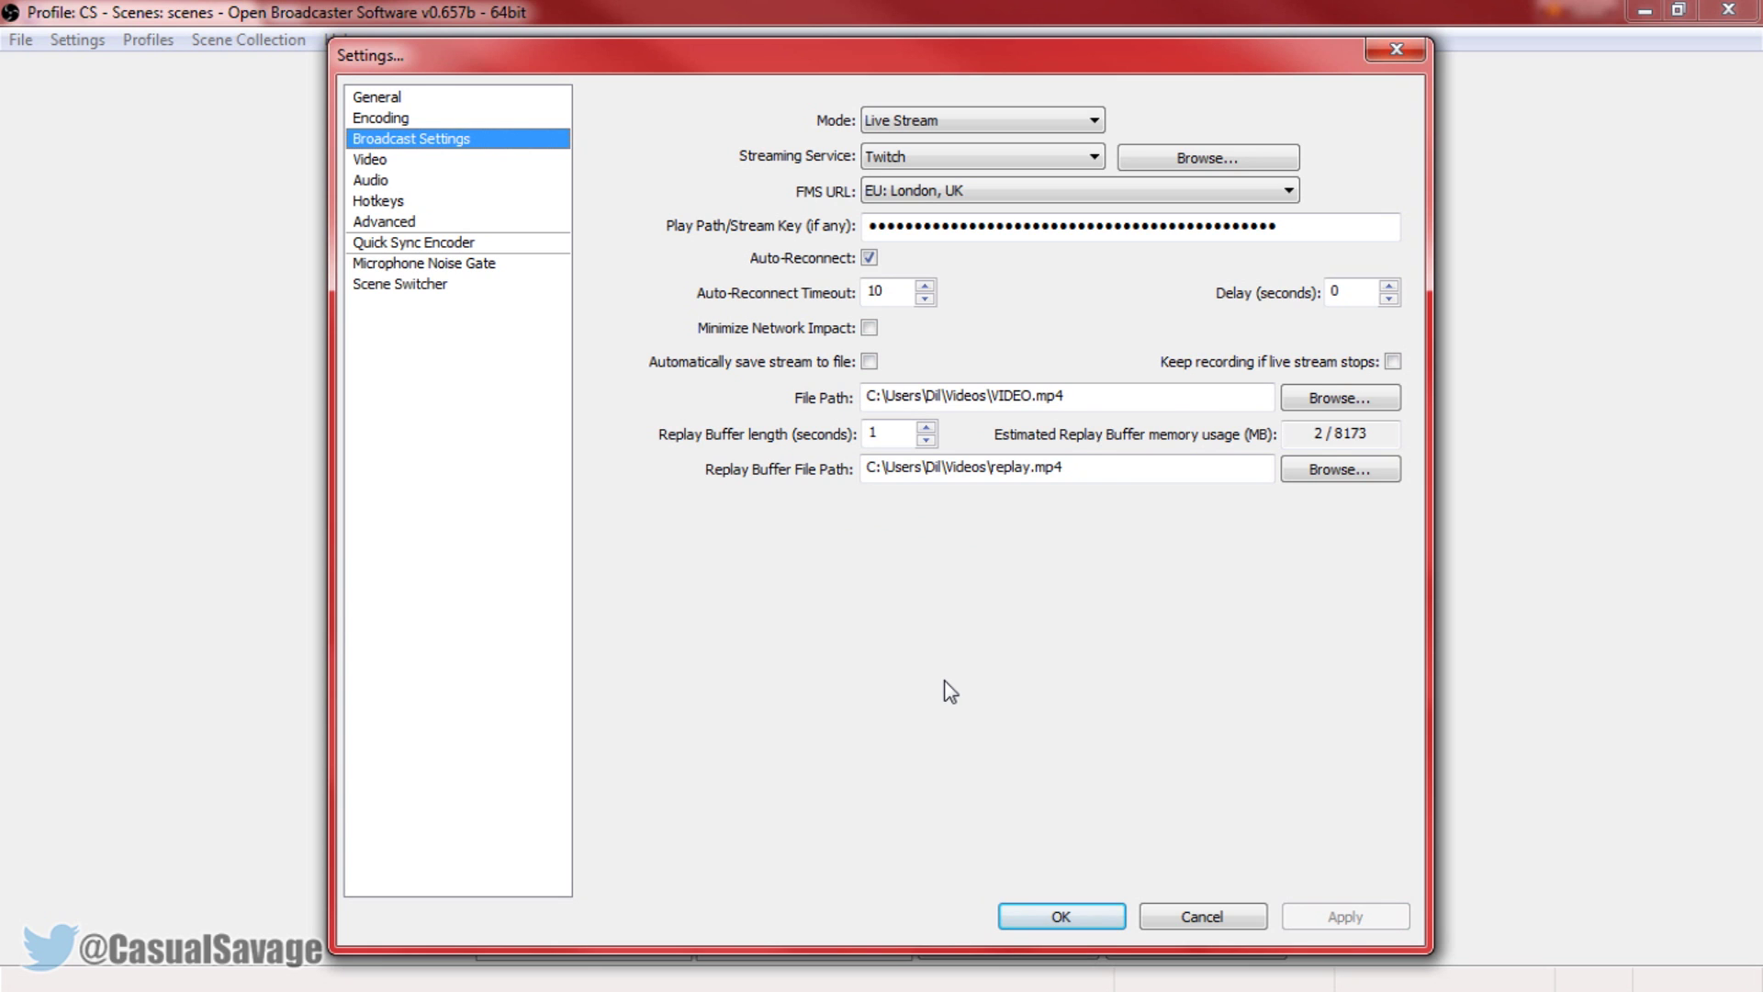
# Step: Confirm all settings with OK, closing the Settings dialog
pyautogui.click(1049, 919)
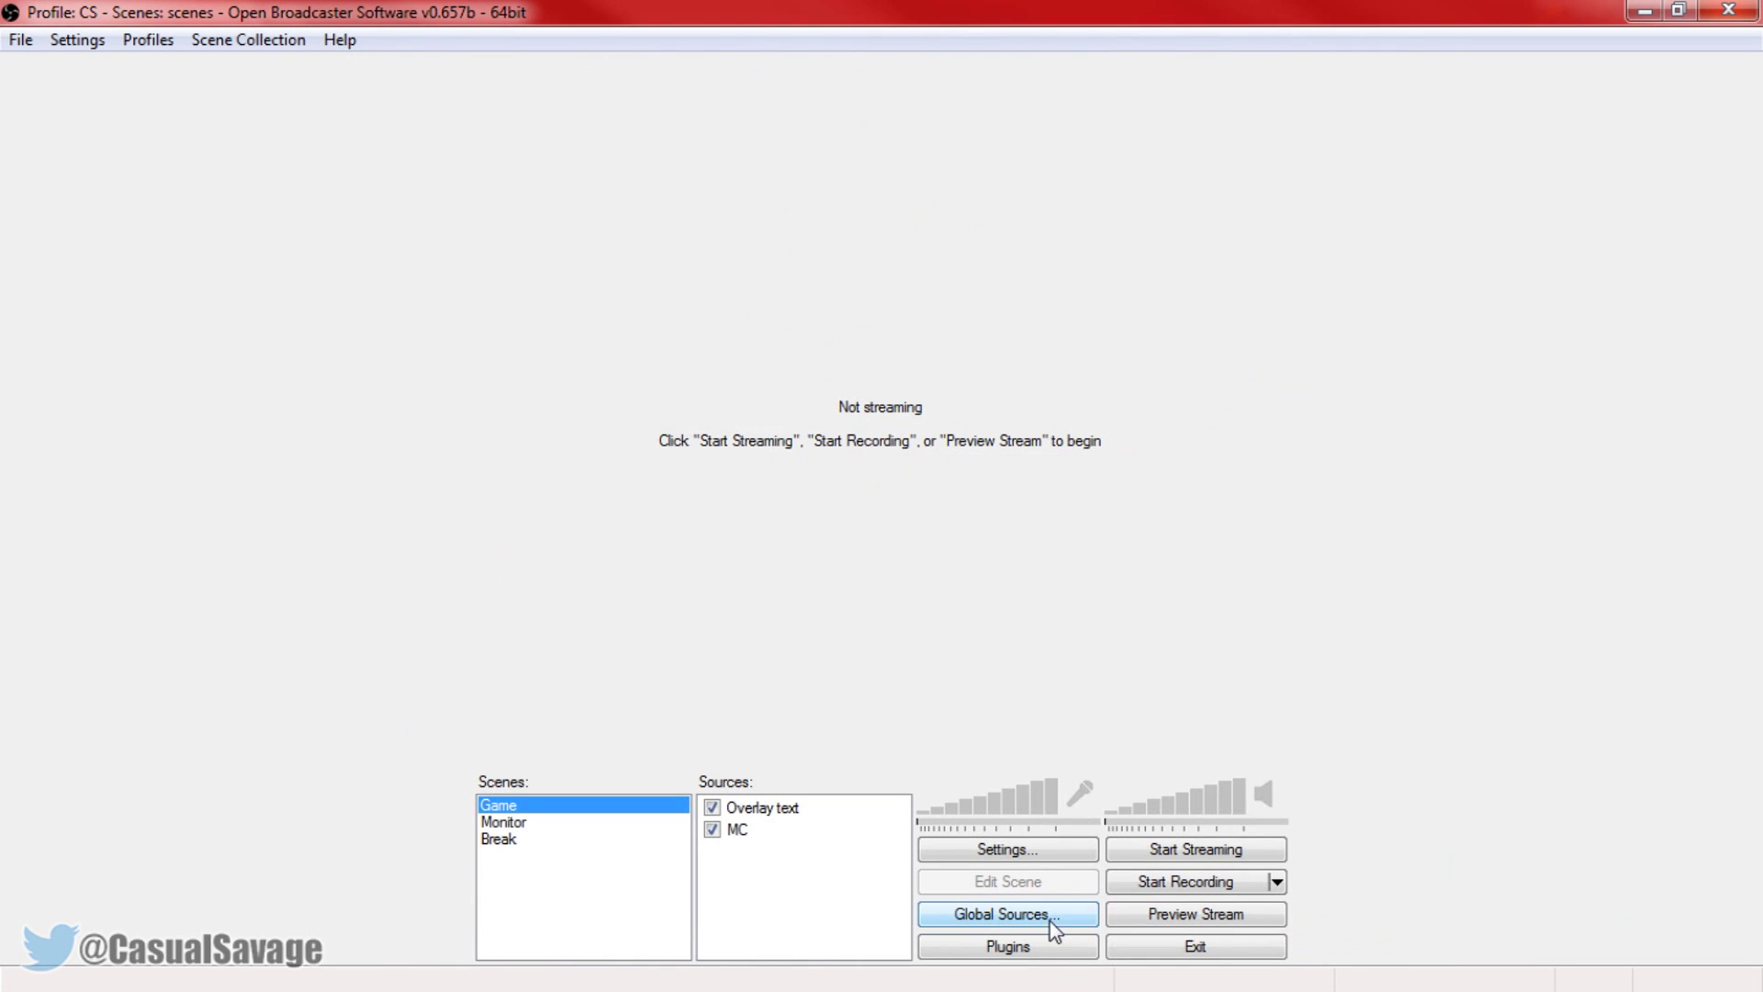